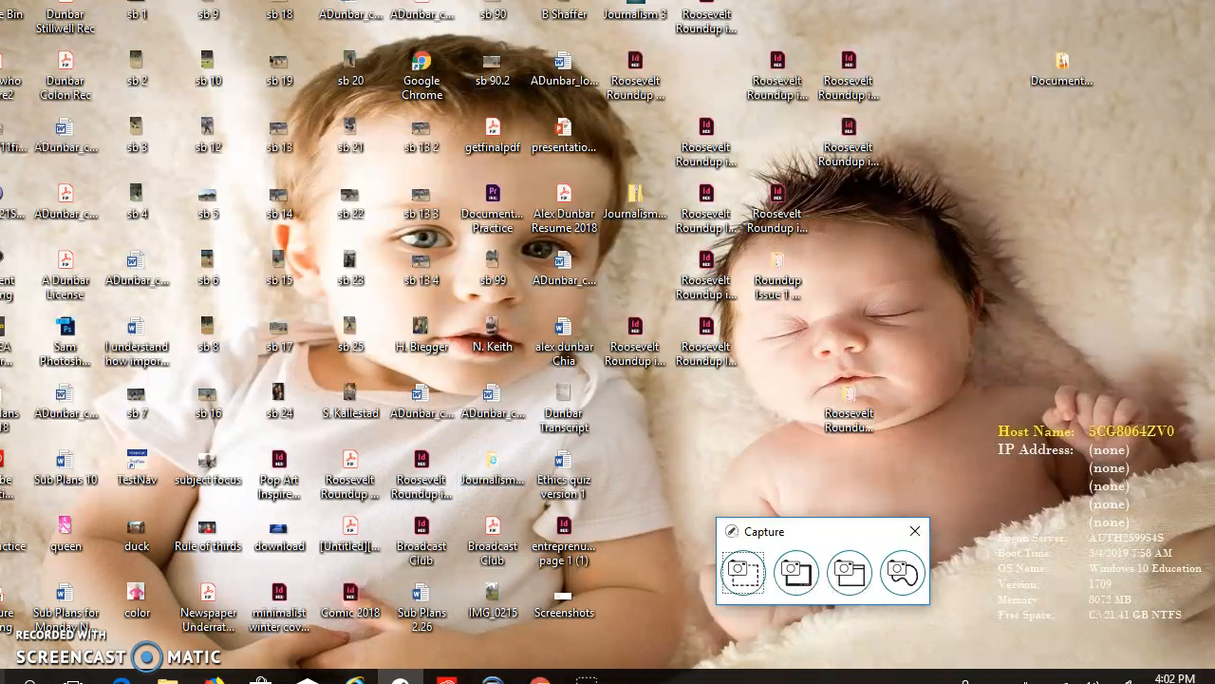
Launch Adobe Premiere Pro CC 2018 and create a new project named with the owner's surname followed by "Documentary Practice"
left_click(2, 680)
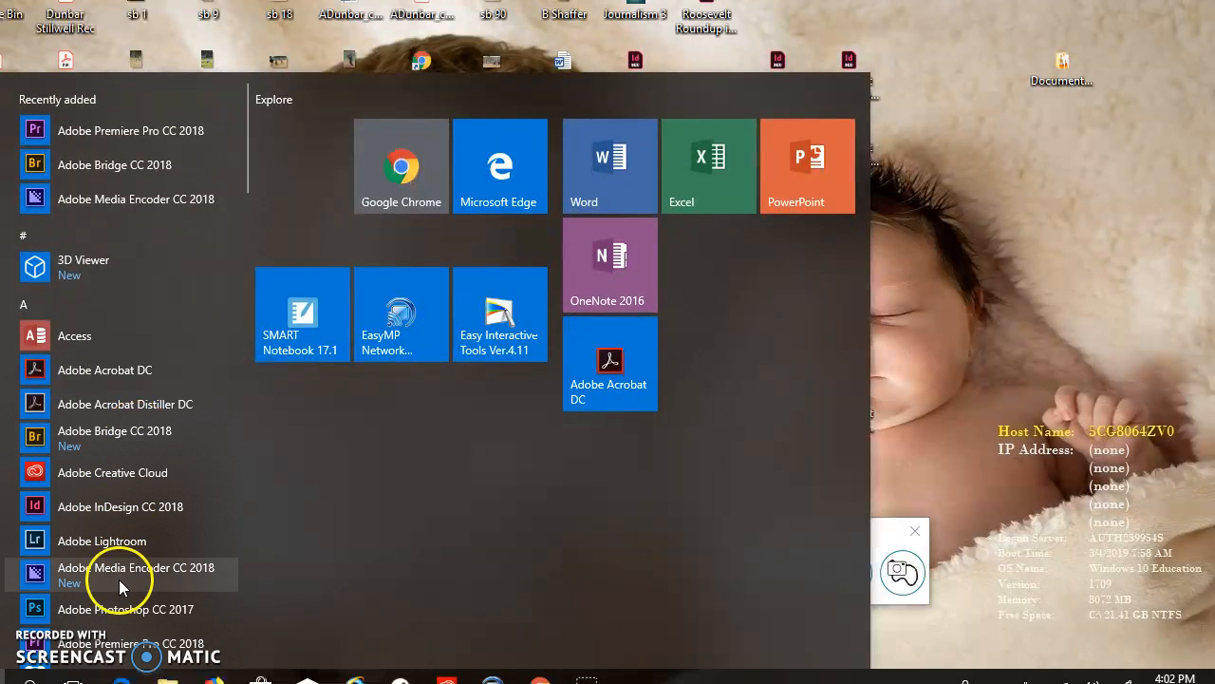
left_click(123, 642)
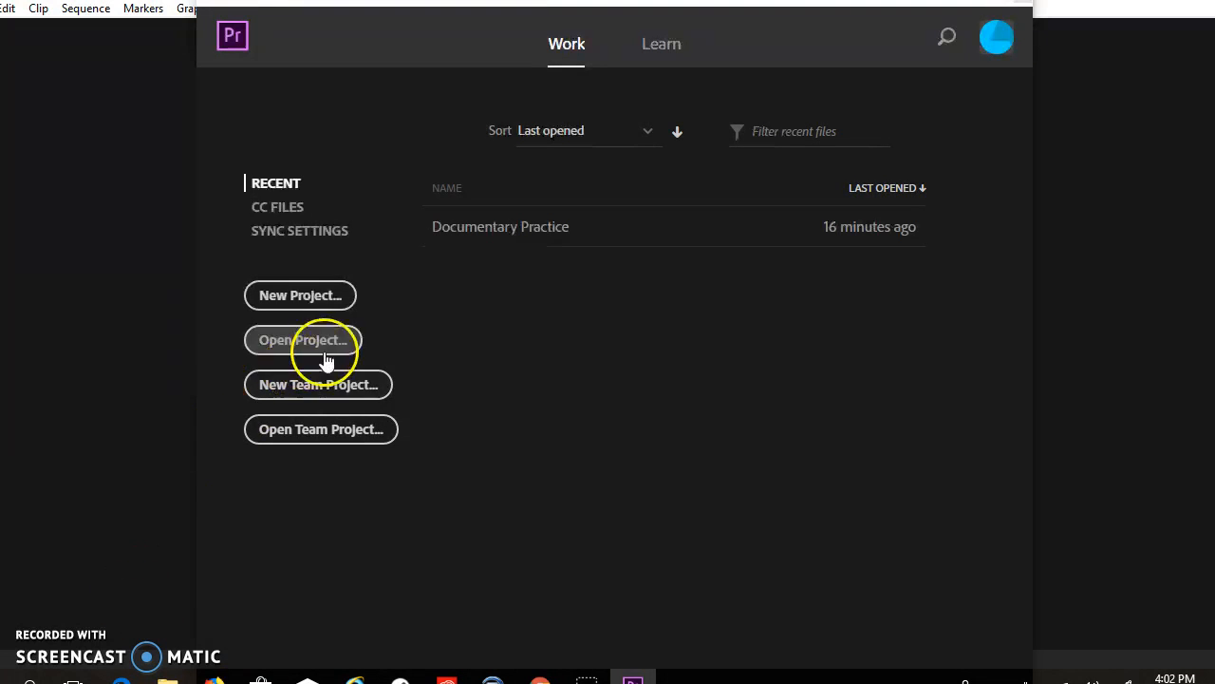
left_click(325, 304)
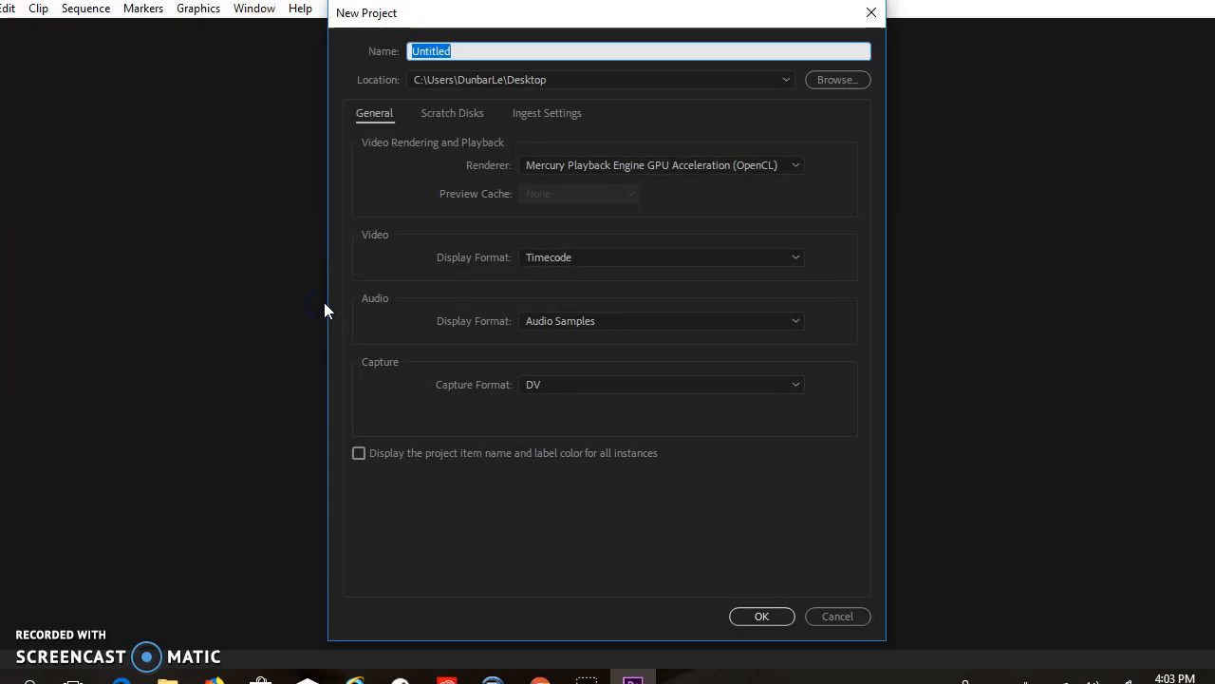
type("Dunbar Documen")
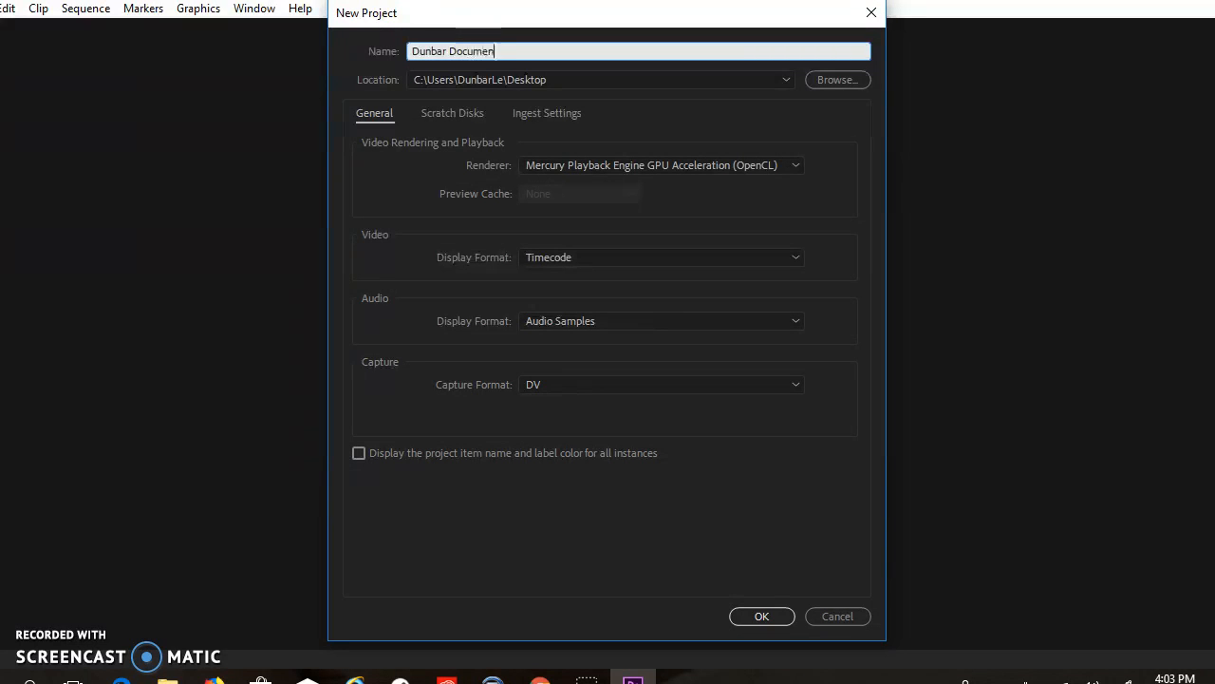
type("tary Practice")
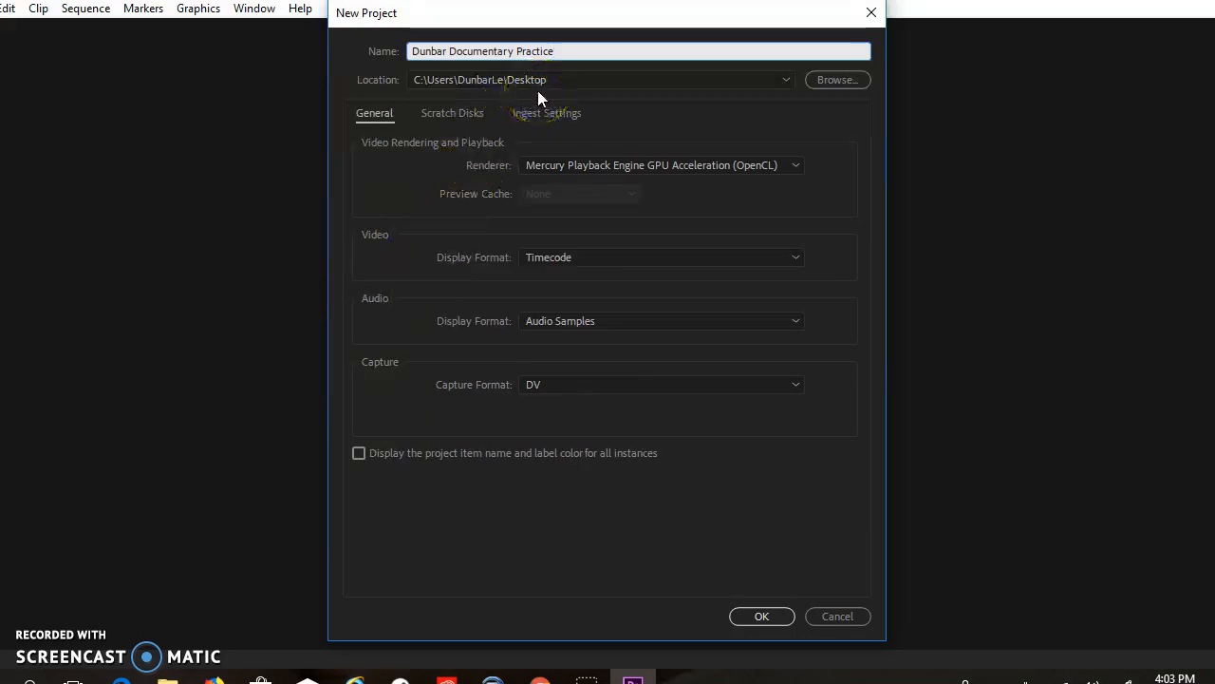
left_click(764, 615)
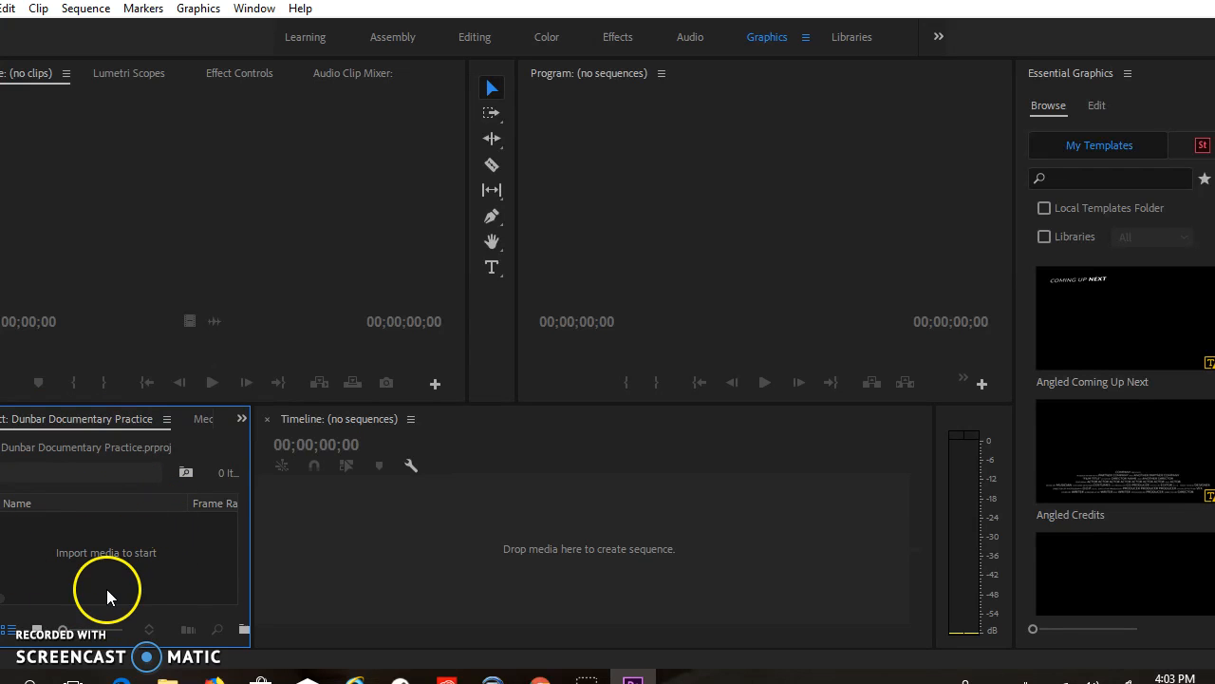
Import the MVI_2174 video, the softball dugout thumbnail photo and the "Lyfo - High (1)" music file from the Doc practice folder
right_click(136, 559)
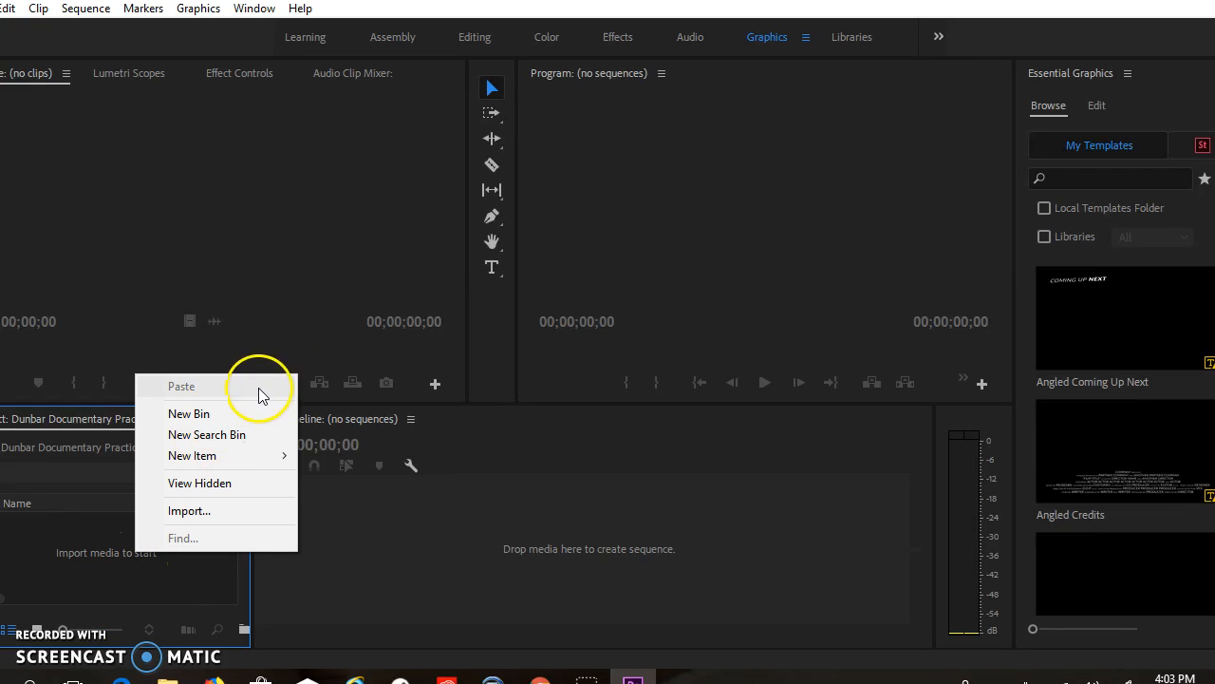
mouse_move(209, 464)
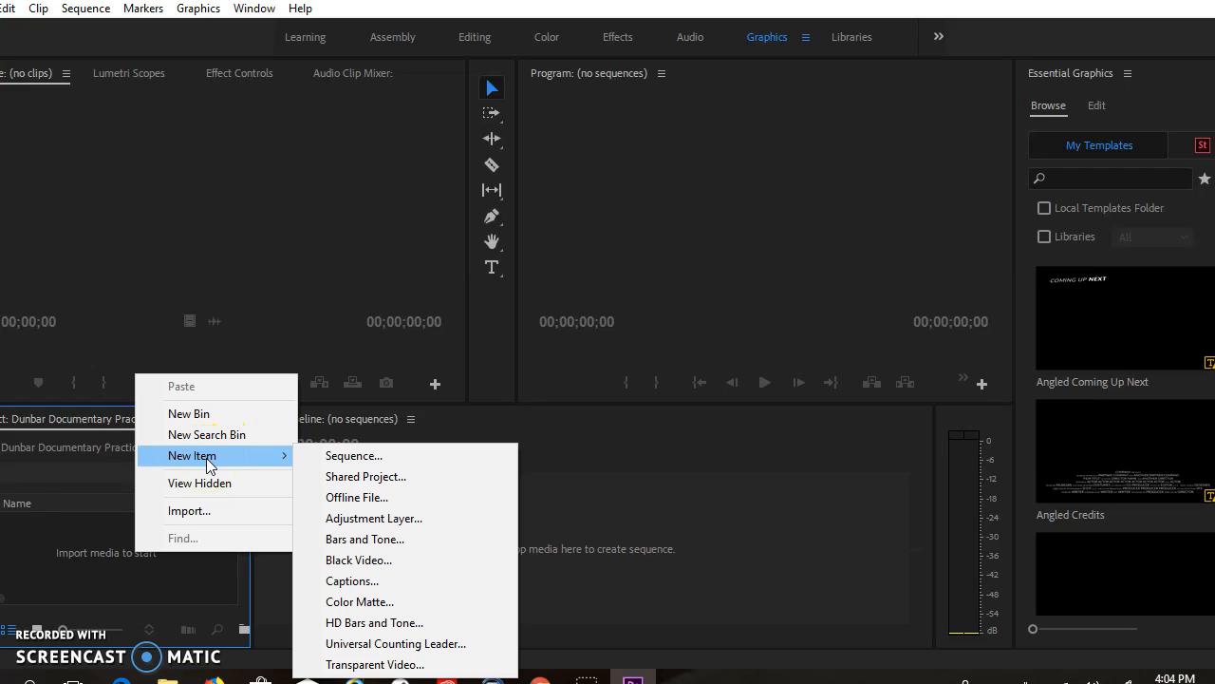
left_click(192, 510)
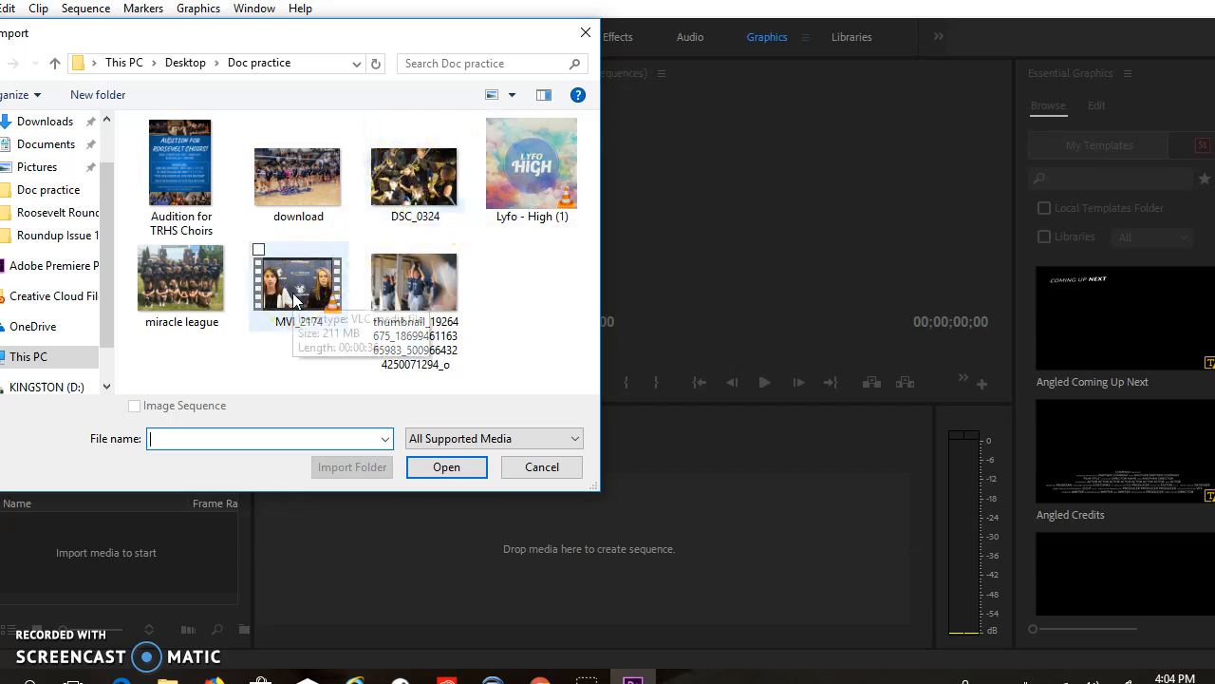
left_click(283, 359)
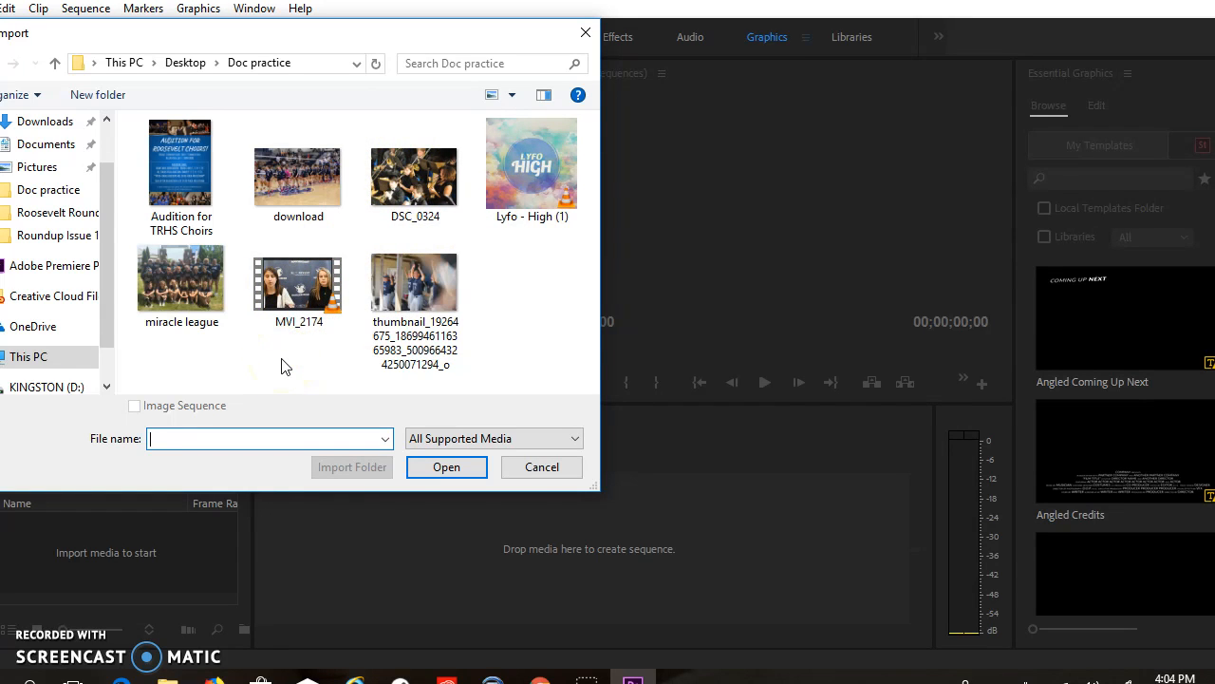
left_click(309, 282)
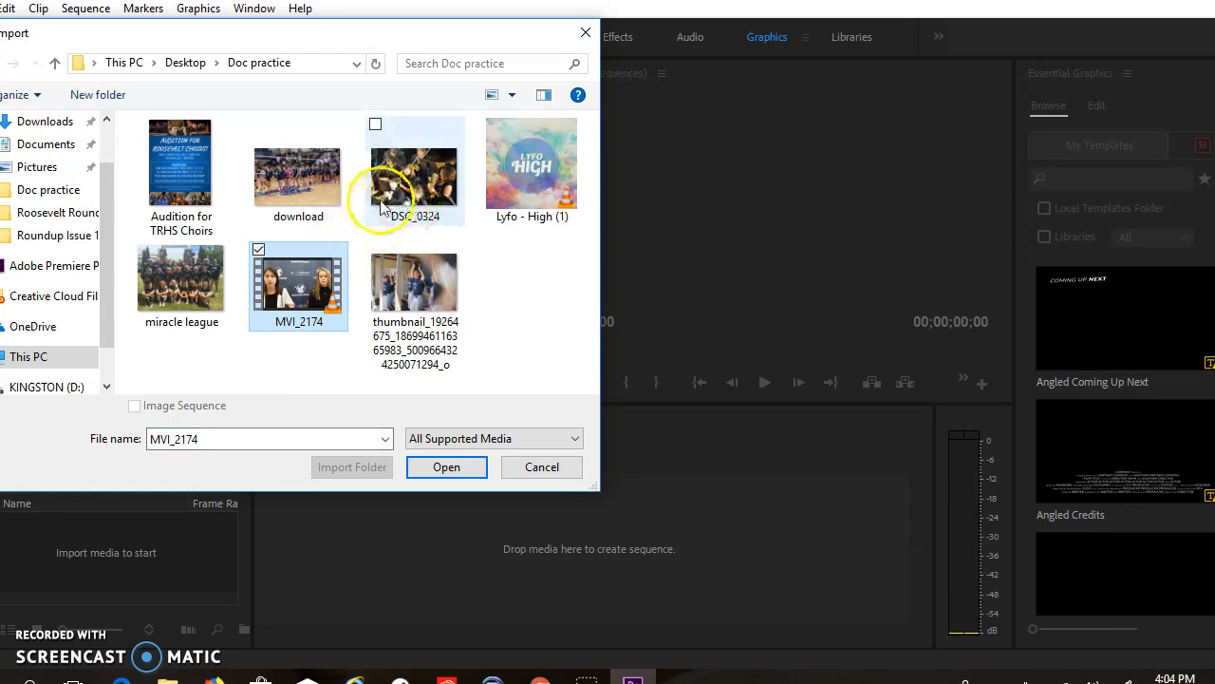
left_click(396, 275, "ctrl")
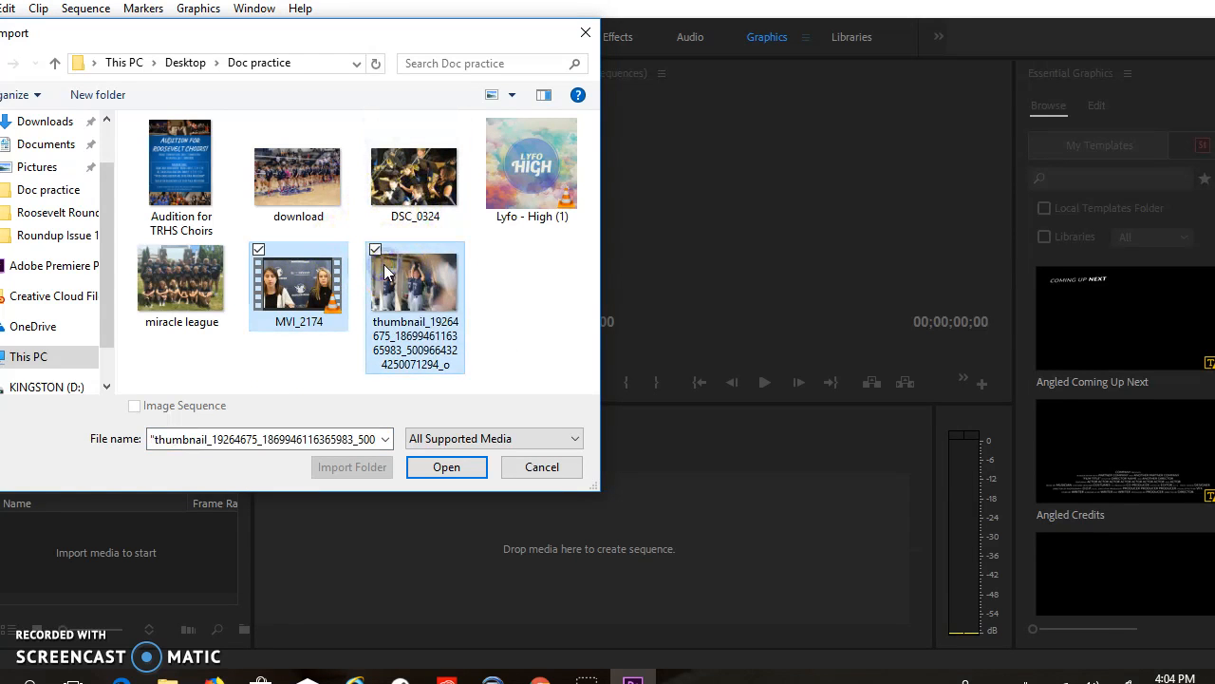
left_click(519, 195, "ctrl")
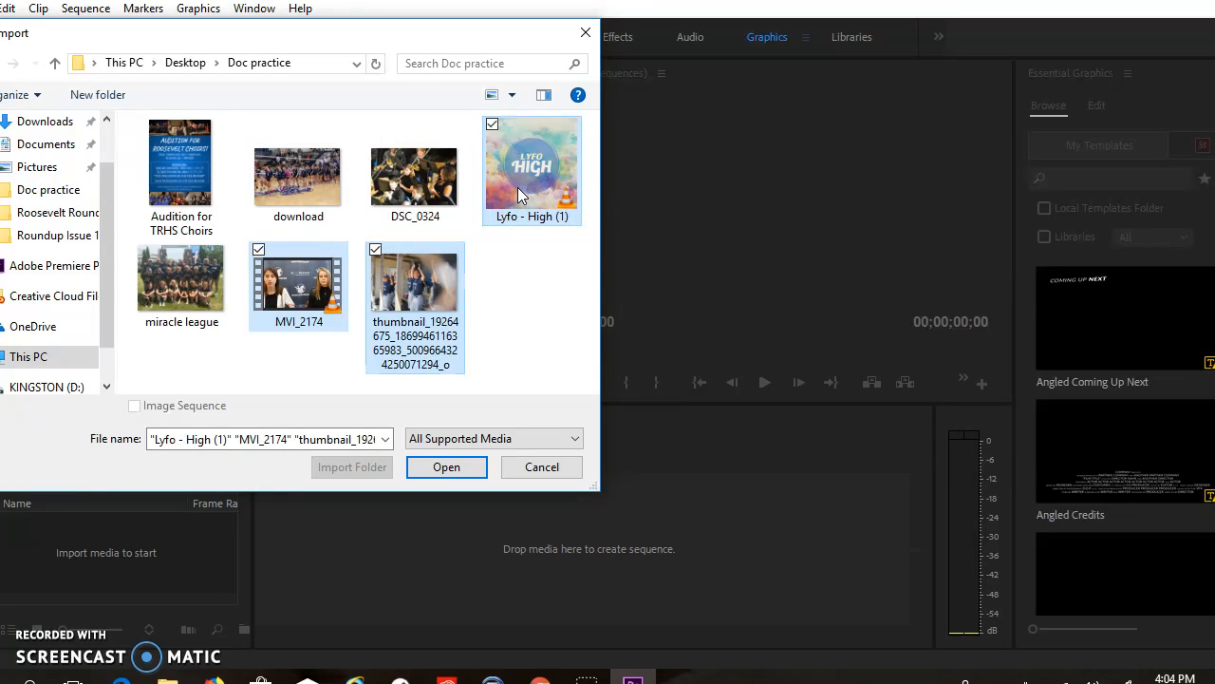
left_click(448, 475)
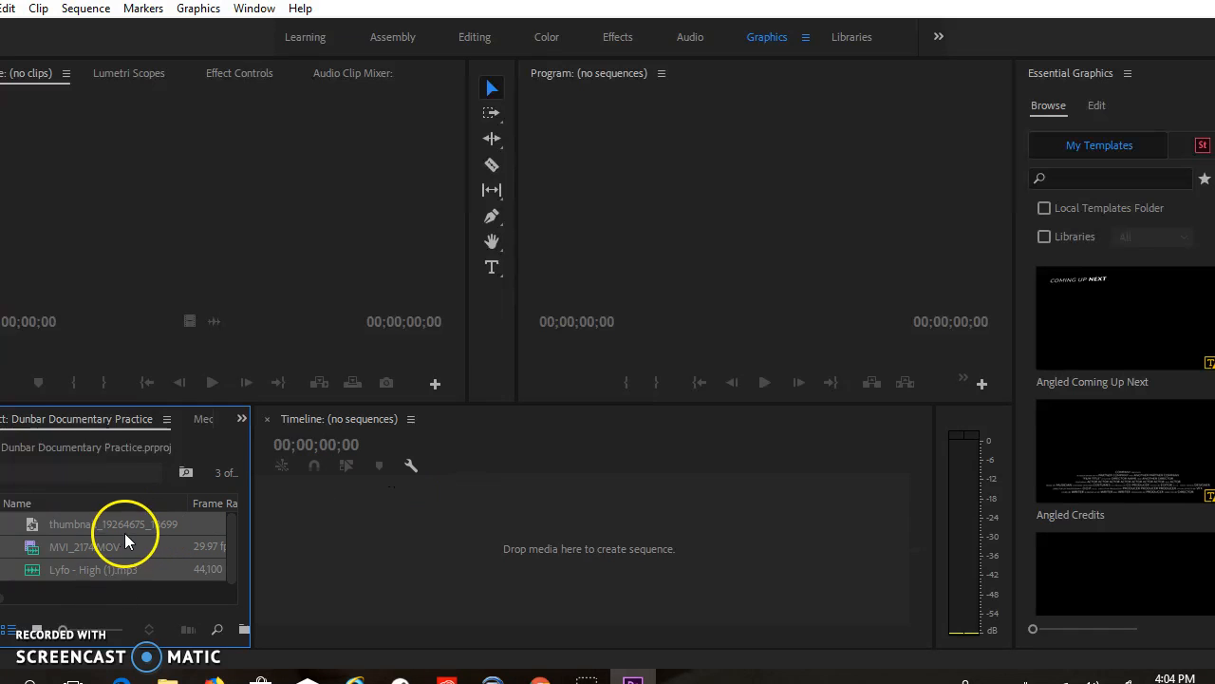
In the Editing workspace, create a sequence from the thumbnail photo and place MVI_2174.MOV directly after it on V1
left_click(477, 40)
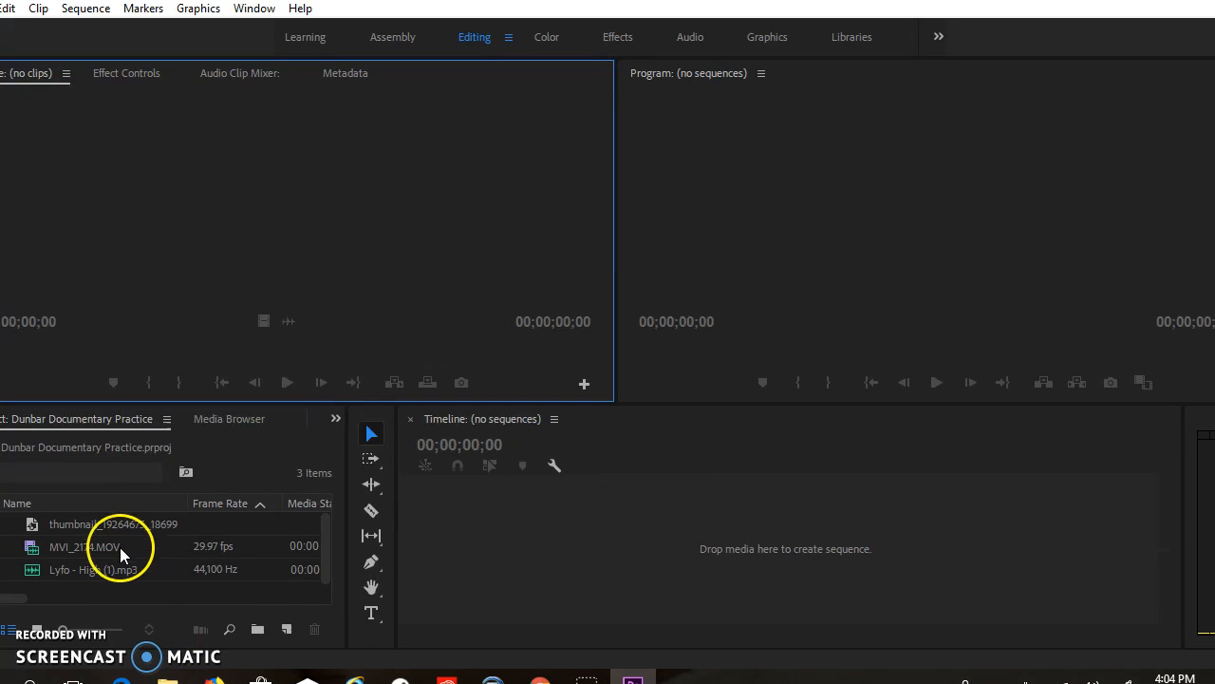
left_click_drag(111, 525, 441, 542)
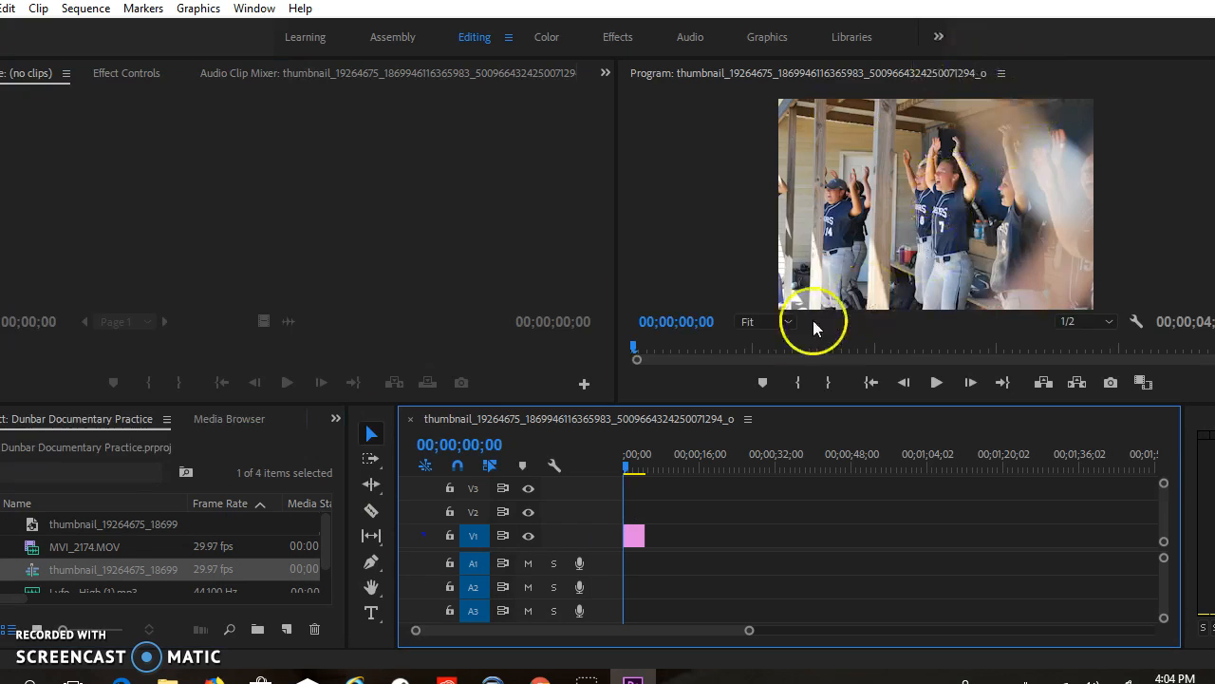
left_click_drag(97, 548, 643, 529)
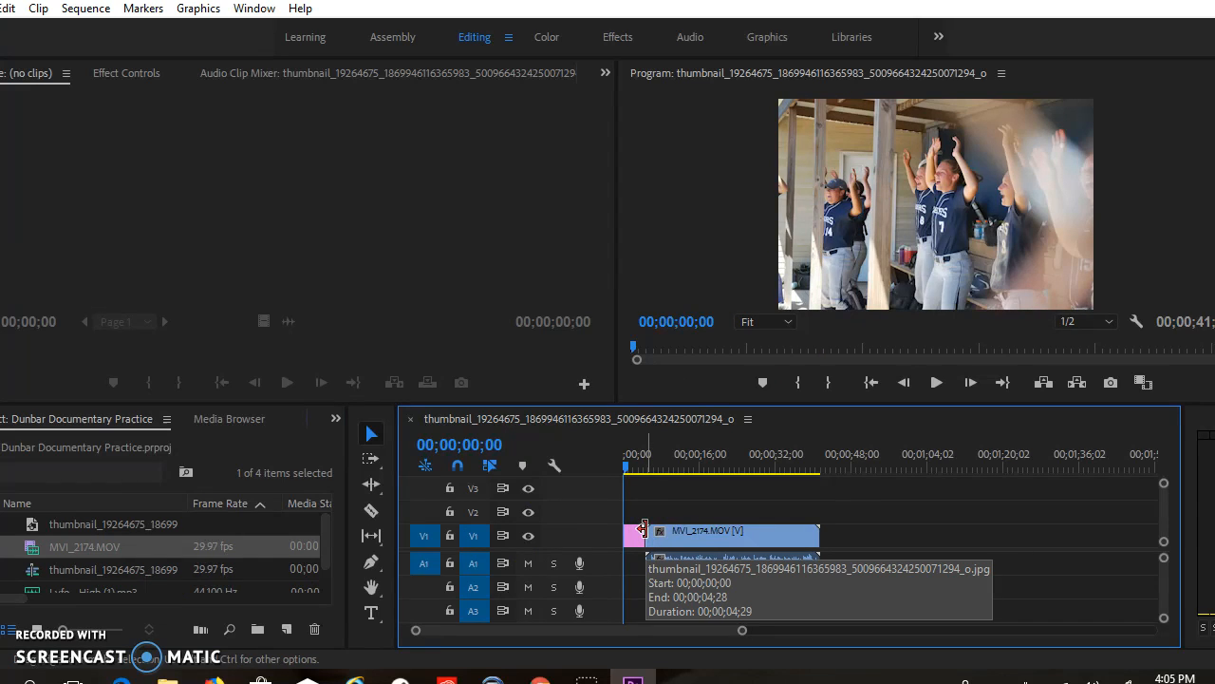
Select the MVI_2174.MOV clip and play the sequence from its start, stopping about 10 seconds in
left_click(720, 548)
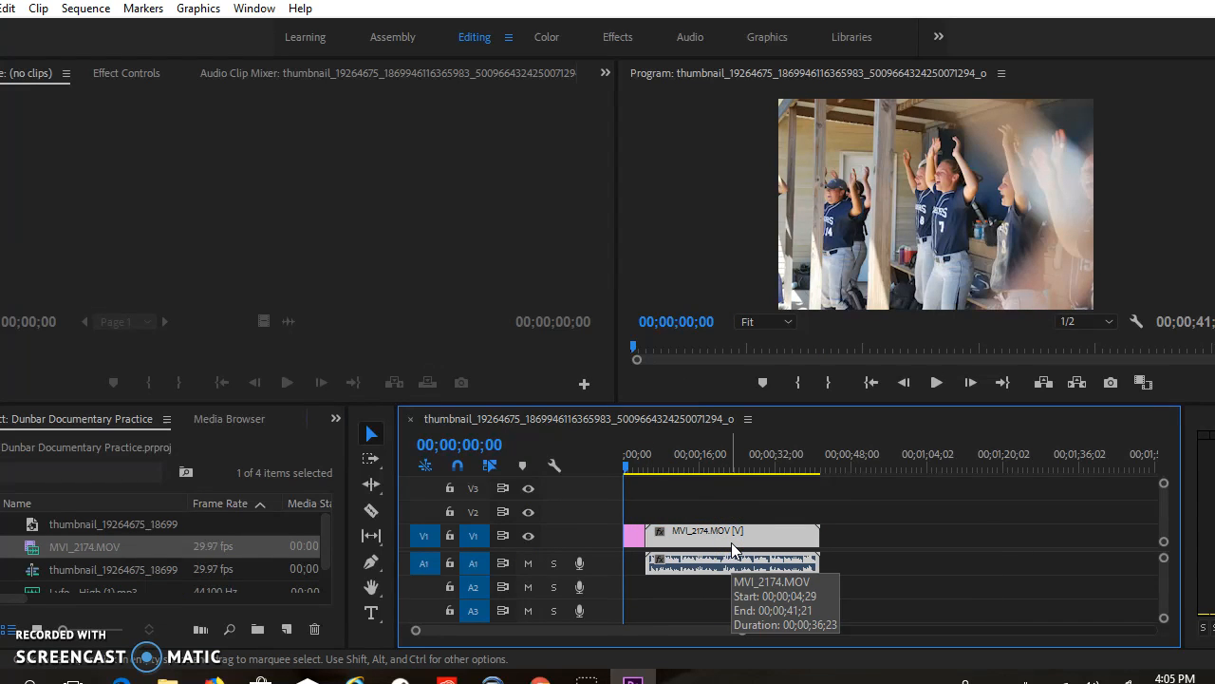
left_click(717, 535)
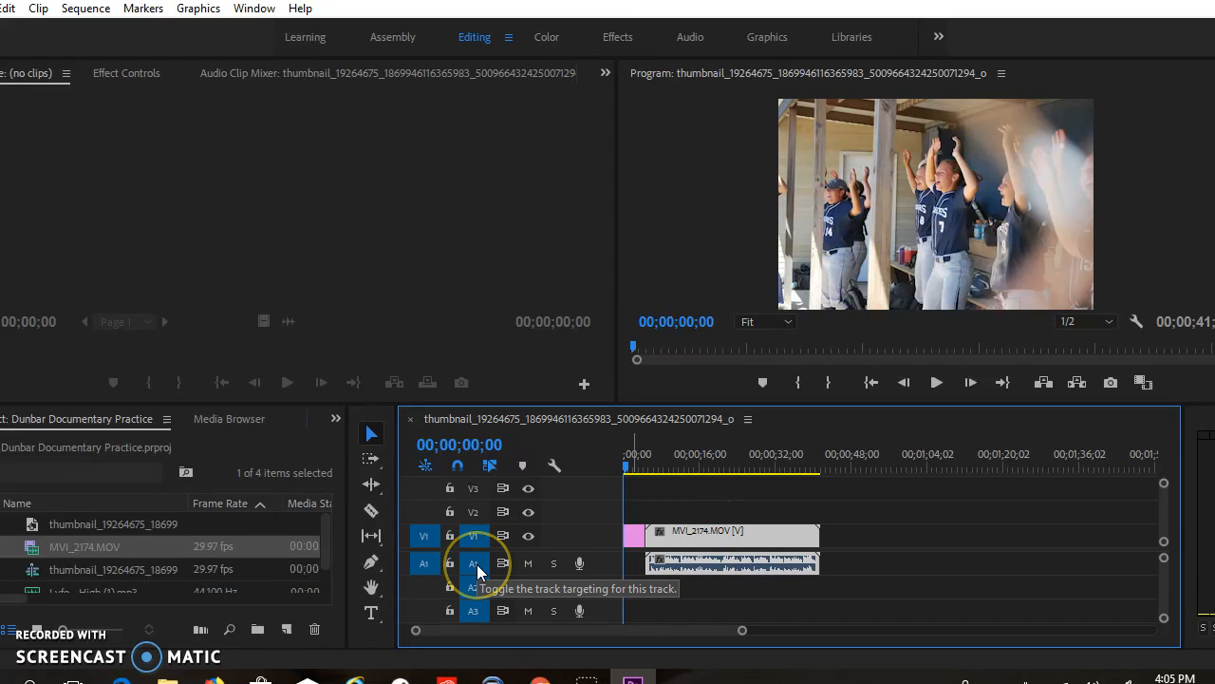
left_click(476, 536)
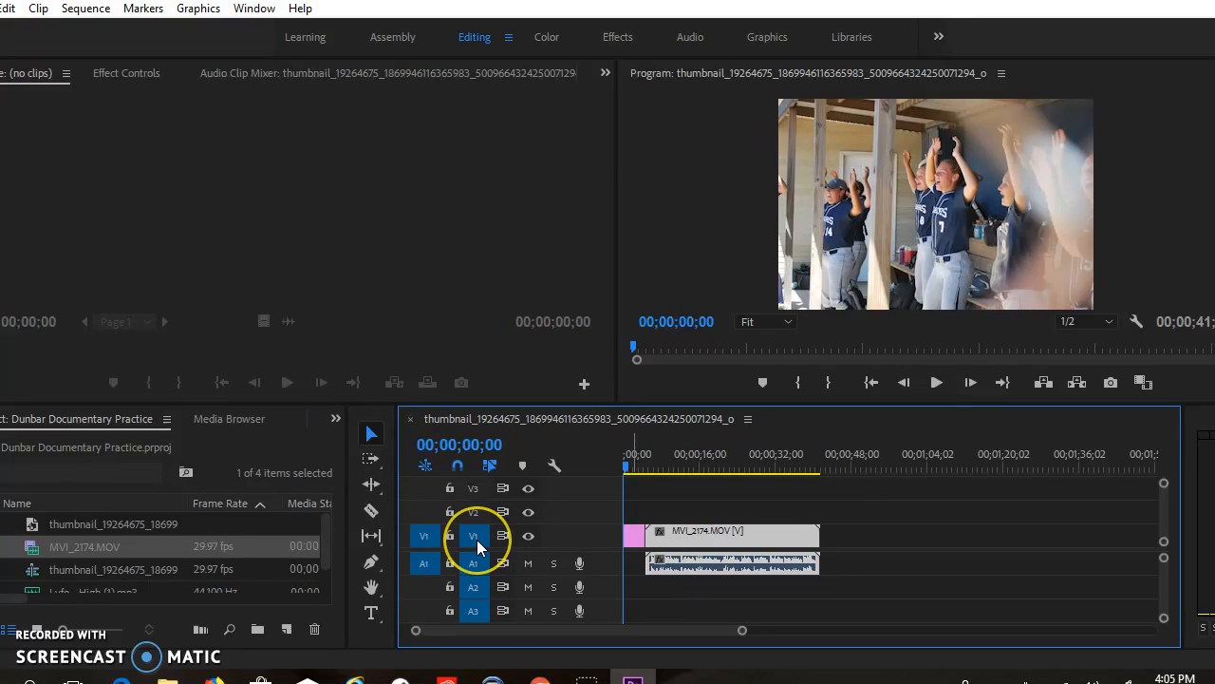
left_click(475, 563)
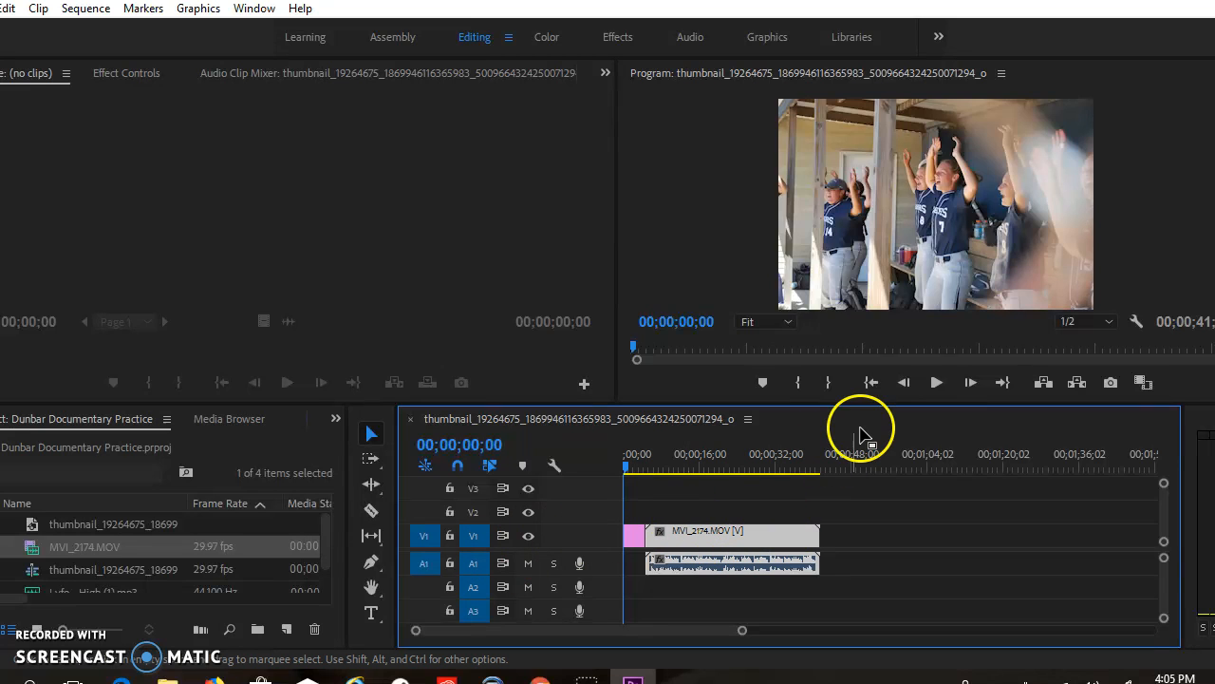
left_click(938, 383)
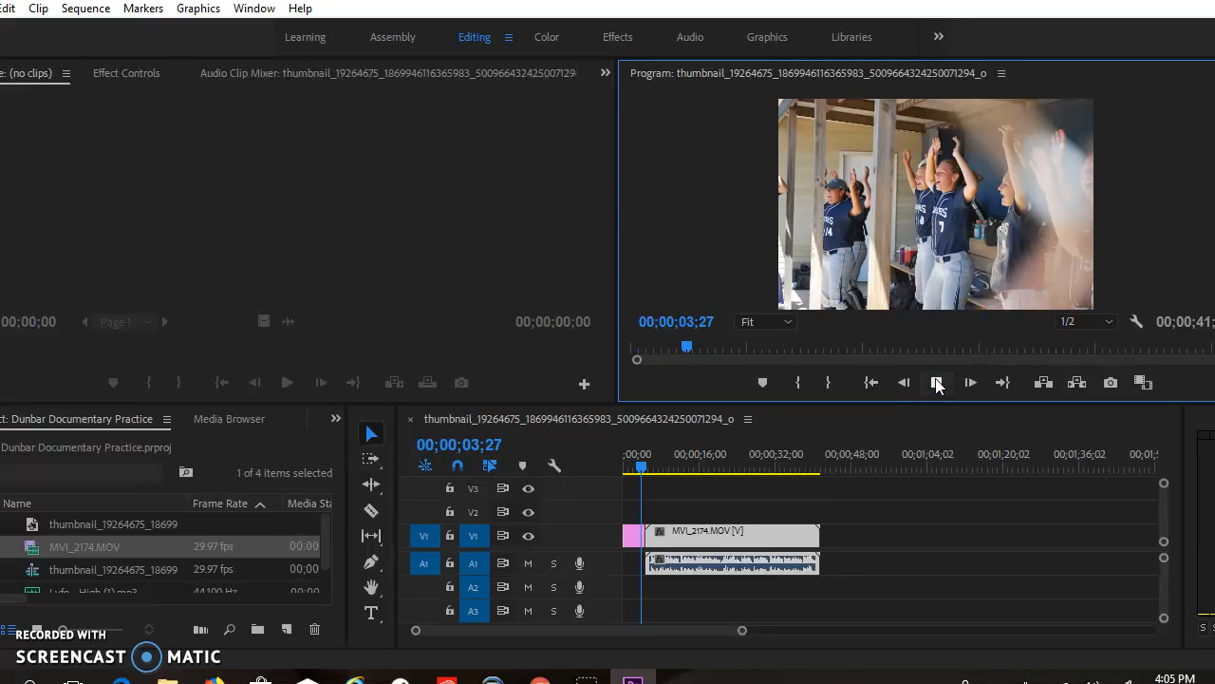
left_click(937, 382)
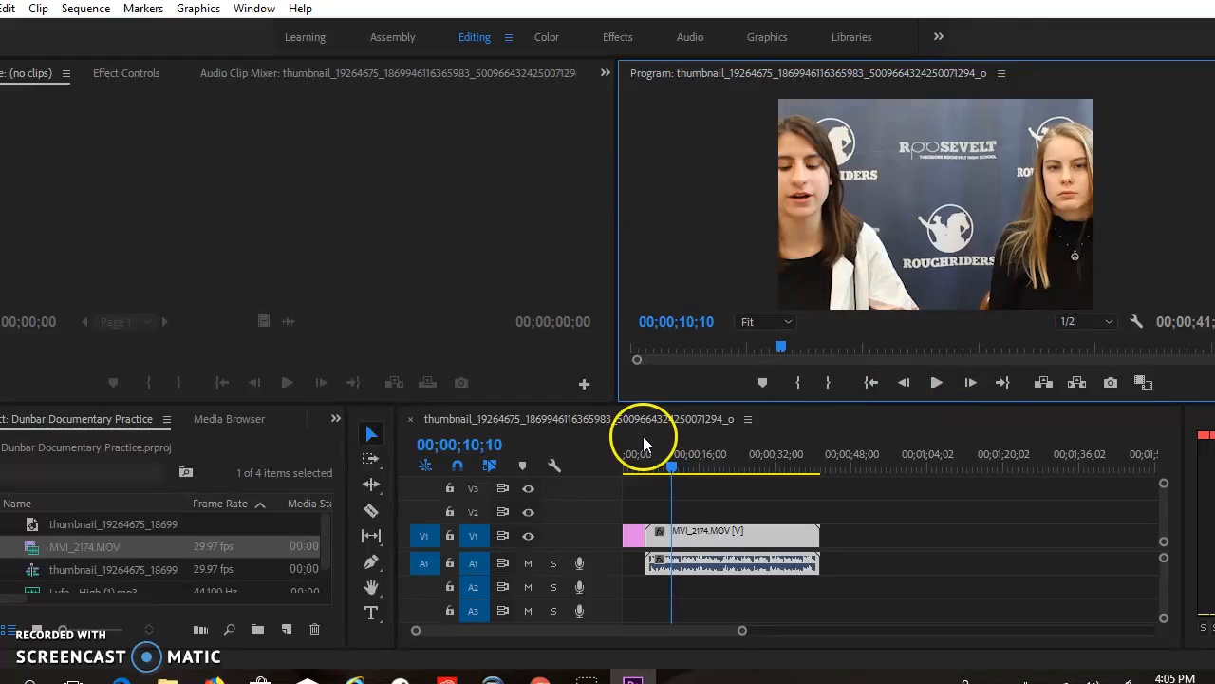
Cut the MVI_2174.MOV clip in two with the Razor tool at 00;00;21;17
left_click(370, 510)
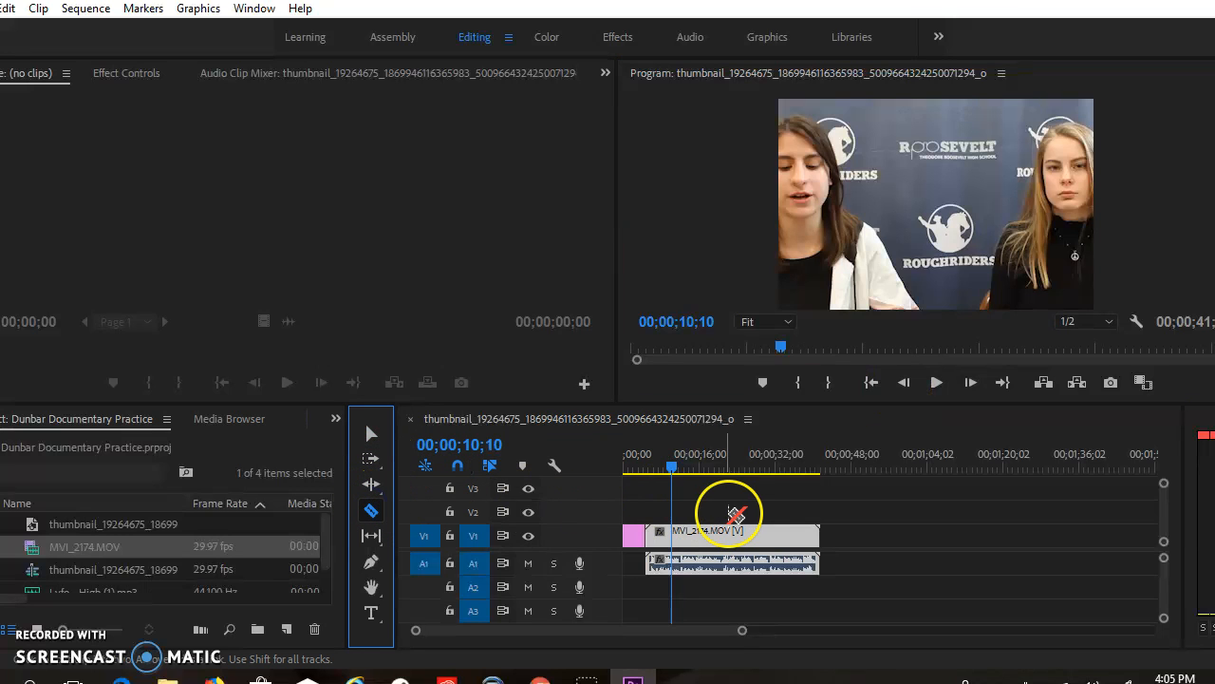
left_click(675, 466)
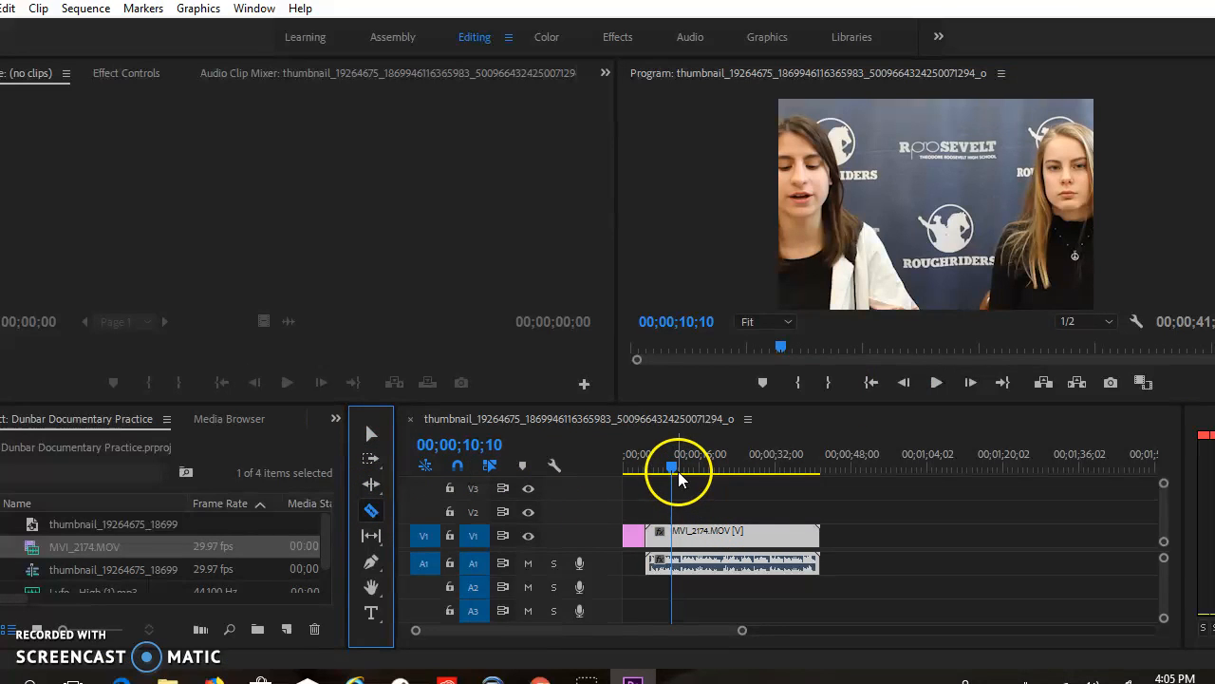
left_click_drag(686, 468, 727, 469)
left_click(727, 533)
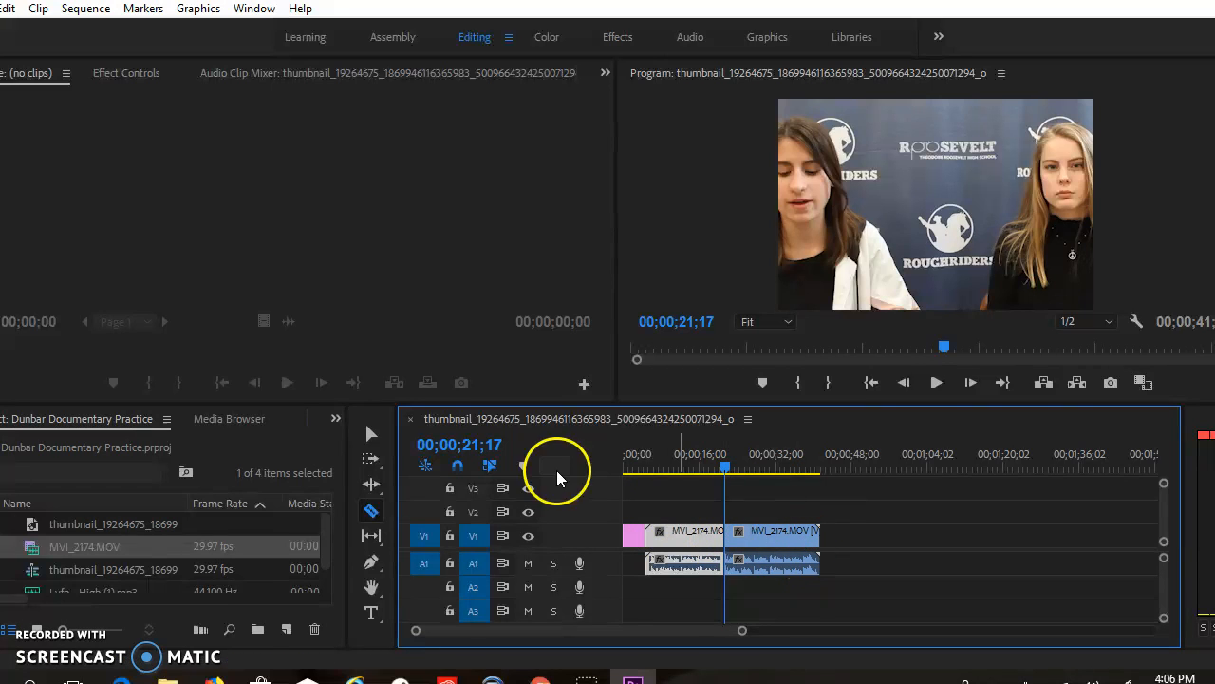
Move the first MVI_2174.MOV segment to the end of the sequence and ripple delete the gap after the photo
left_click(371, 433)
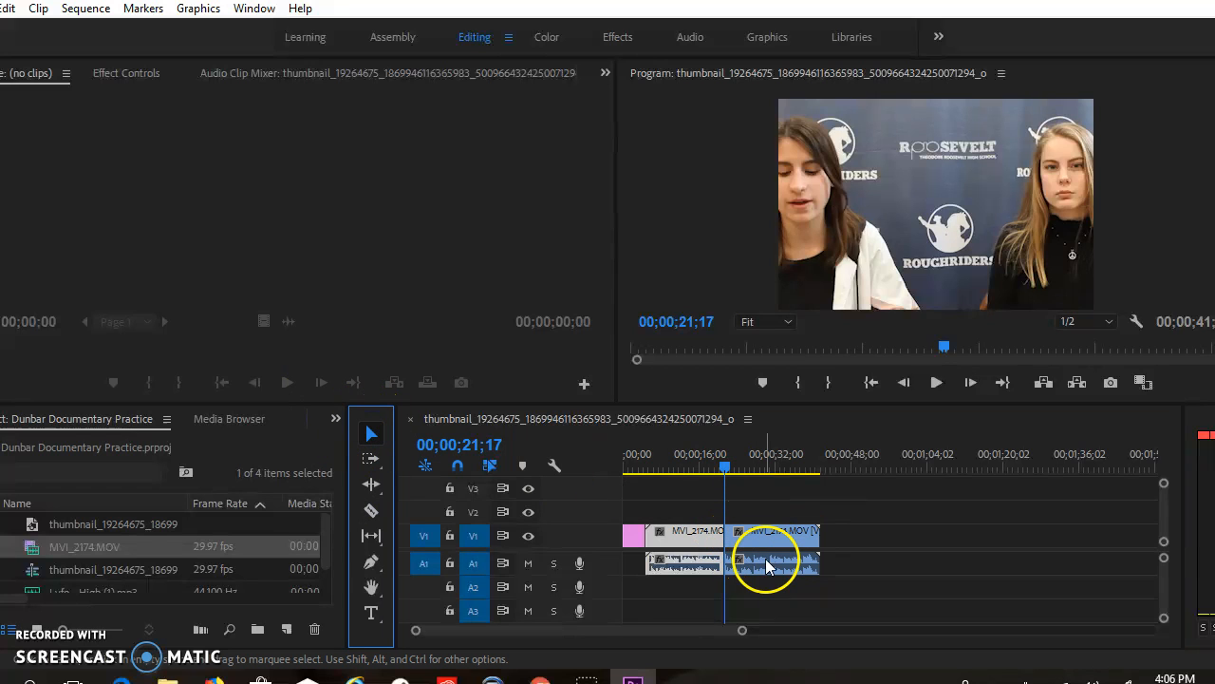
left_click_drag(686, 549, 863, 537)
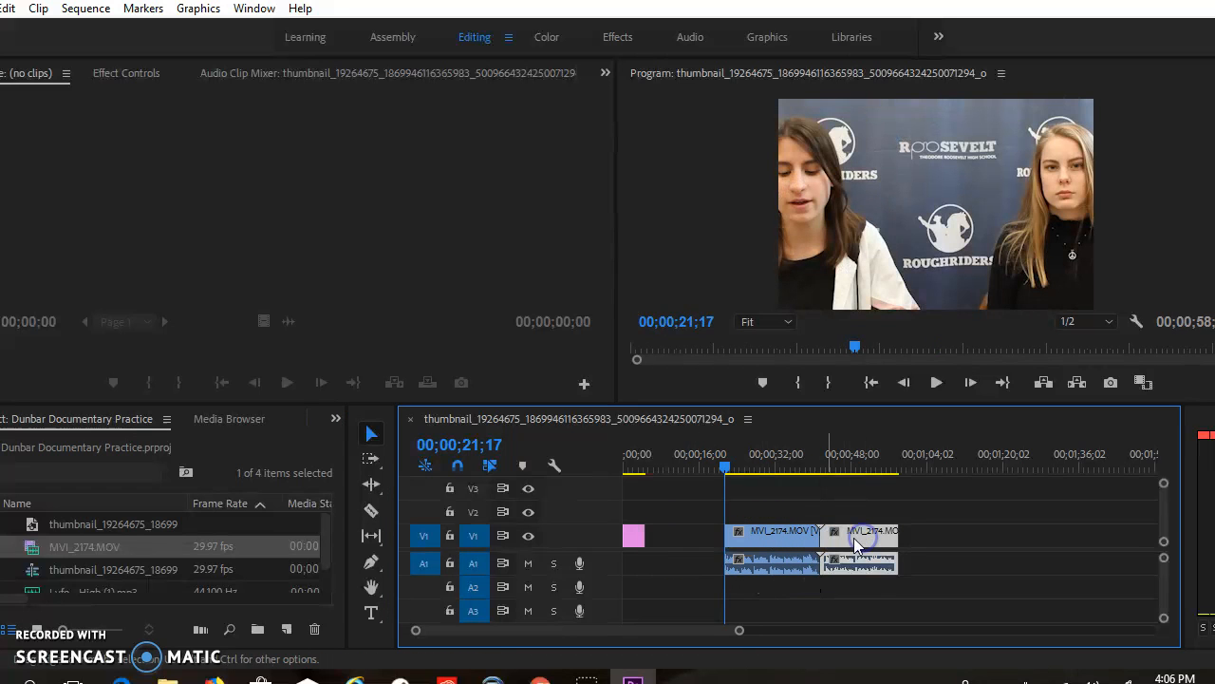
right_click(701, 538)
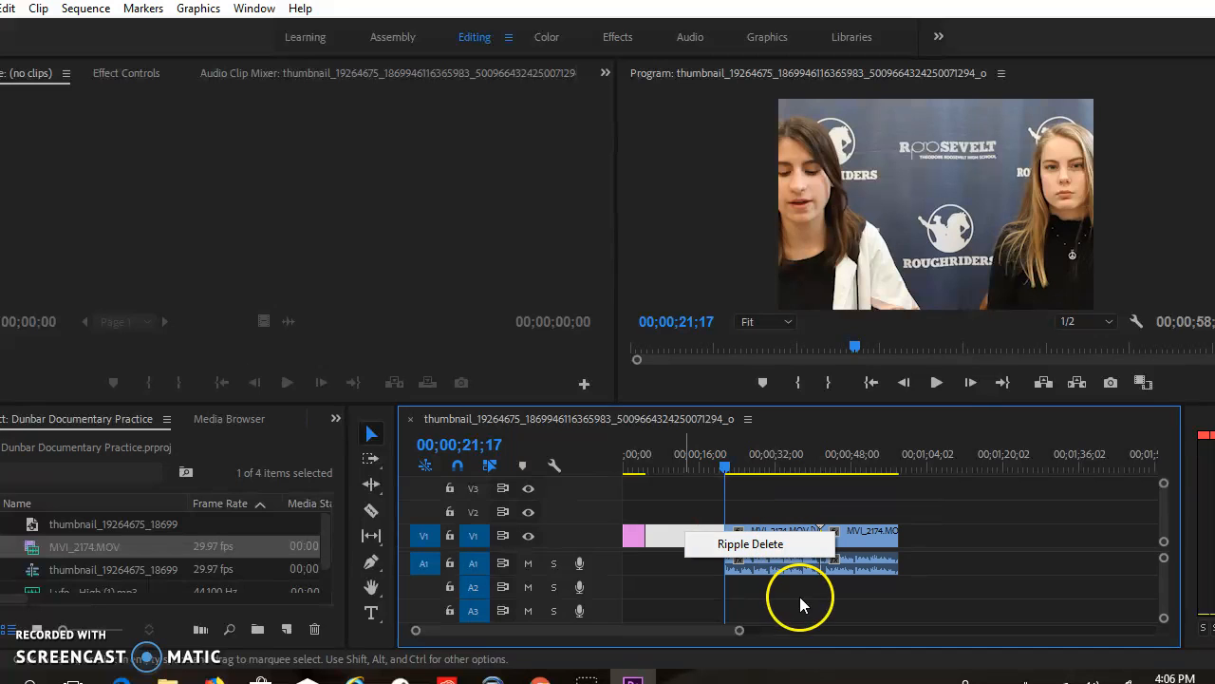
left_click(774, 545)
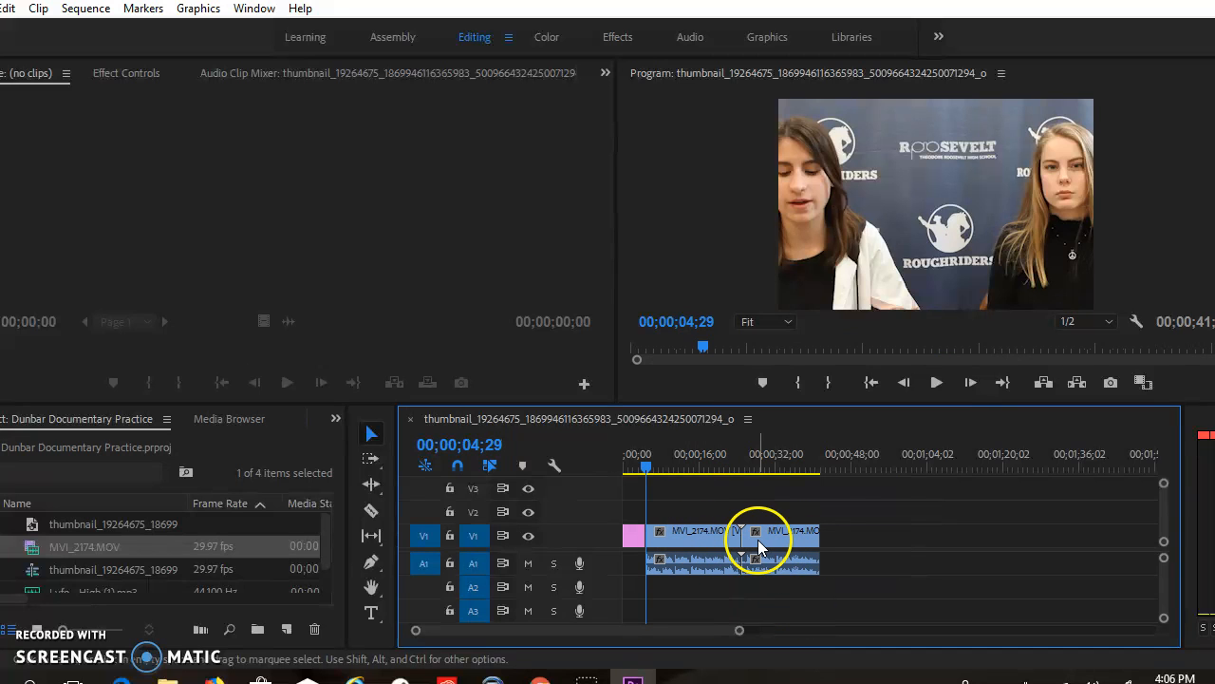
Unlink the audio from the video of the MVI_2174.MOV segment that directly follows the photo
left_click(759, 539)
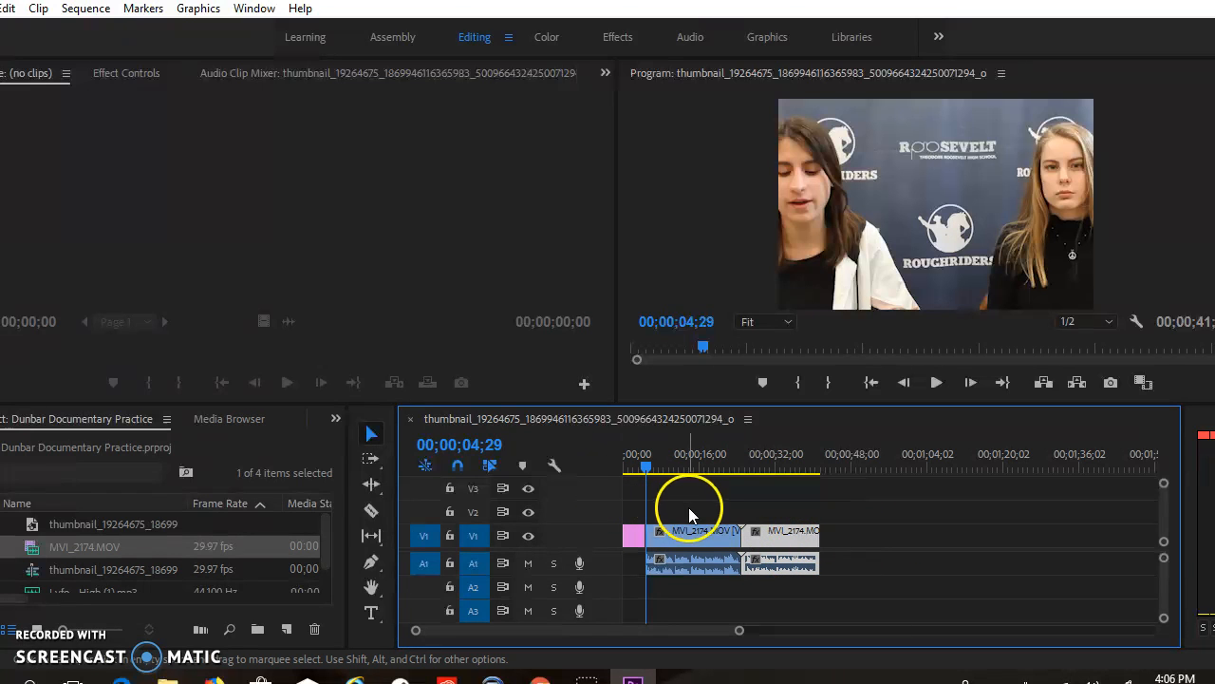
left_click(699, 534)
left_click(697, 570)
left_click(697, 529)
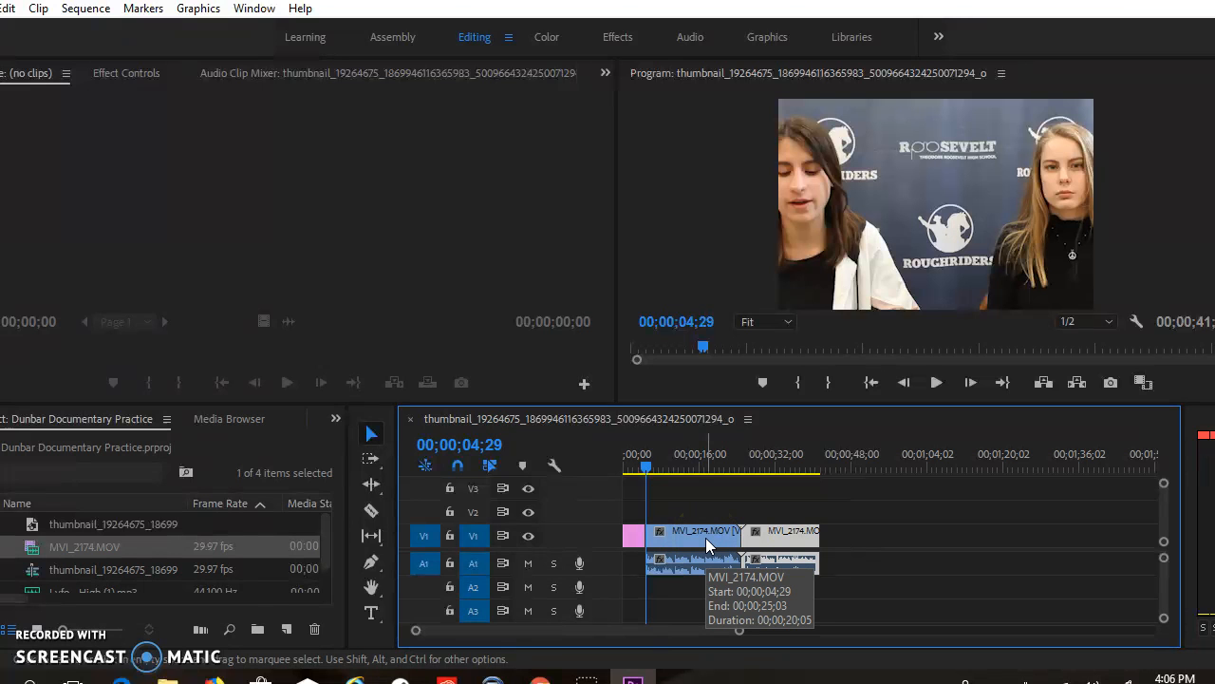
right_click(706, 537)
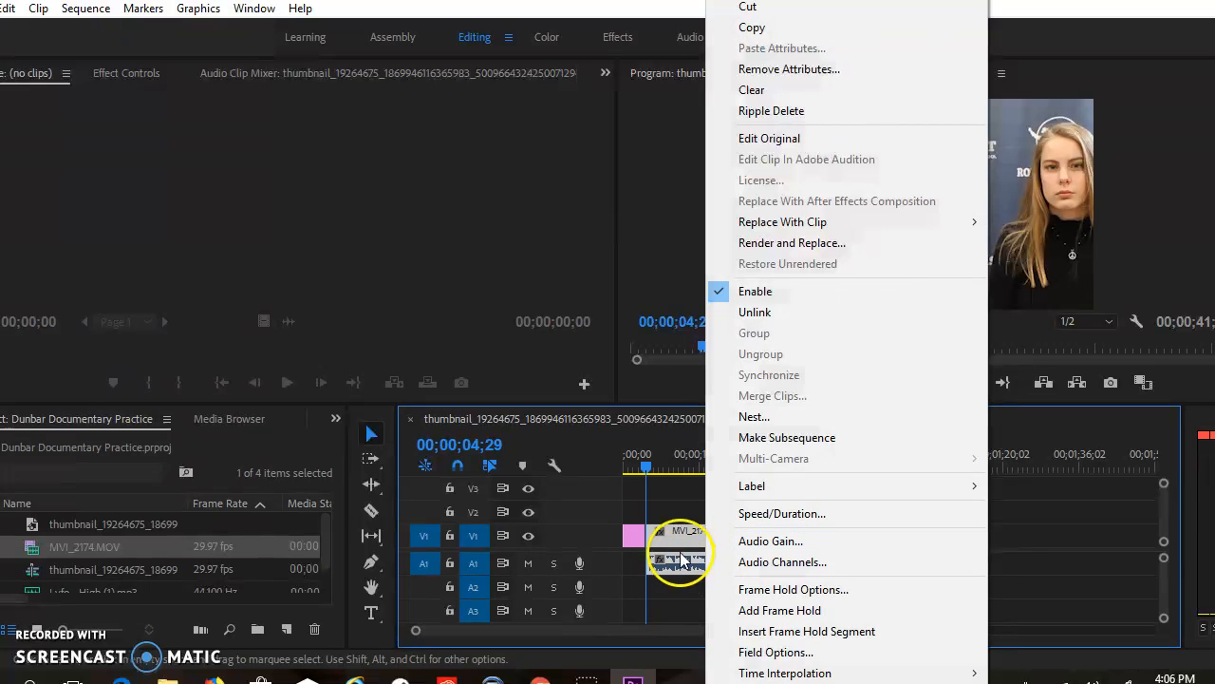
left_click(761, 315)
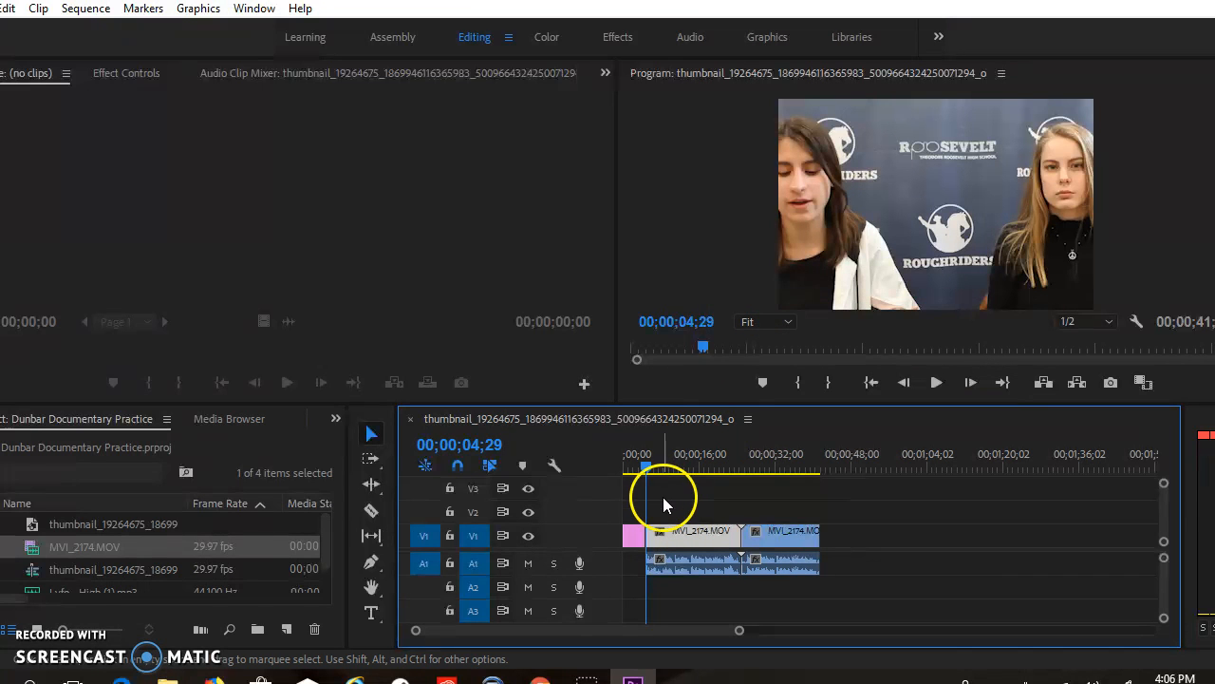
Select the video and audio of the unlinked MVI_2174.MOV segment separately to check that they are independent
left_click(666, 533)
left_click(774, 562)
left_click(705, 543)
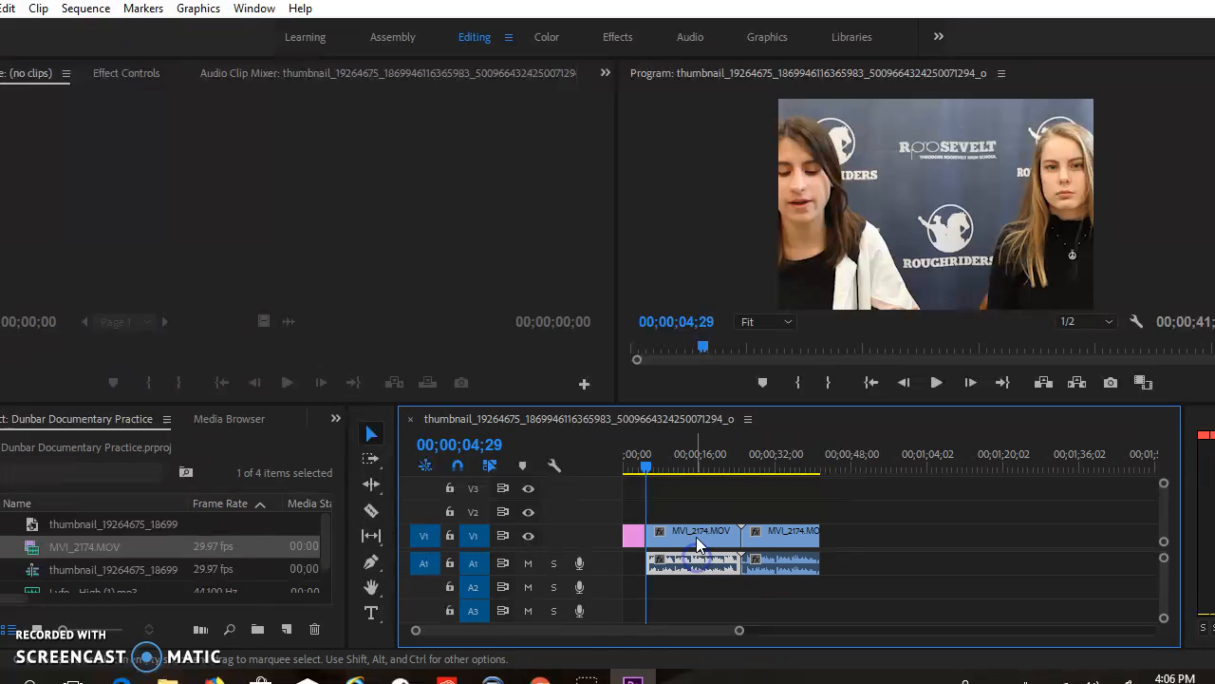
Delete the unlinked audio of the MVI_2174.MOV segment that directly follows the photo
left_click(697, 535)
left_click(693, 564)
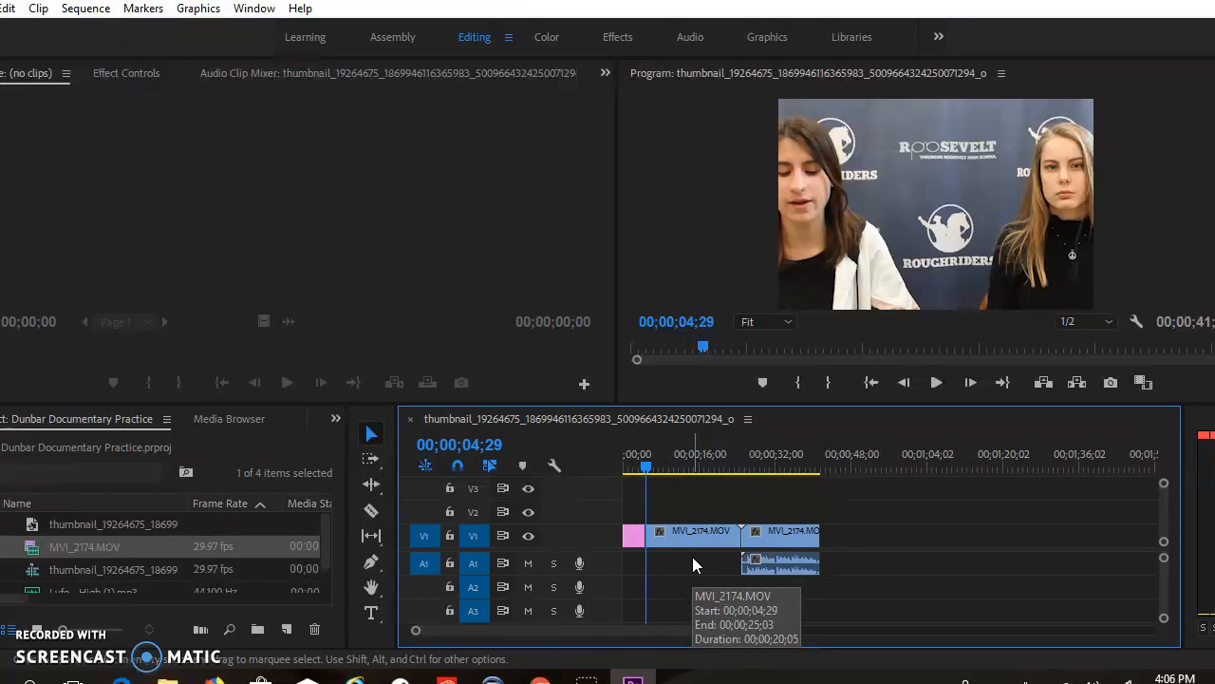
key("Delete")
Unlink and delete the audio of the last MVI_2174.MOV segment, and play the sequence briefly to check the silent footage
left_click(798, 543)
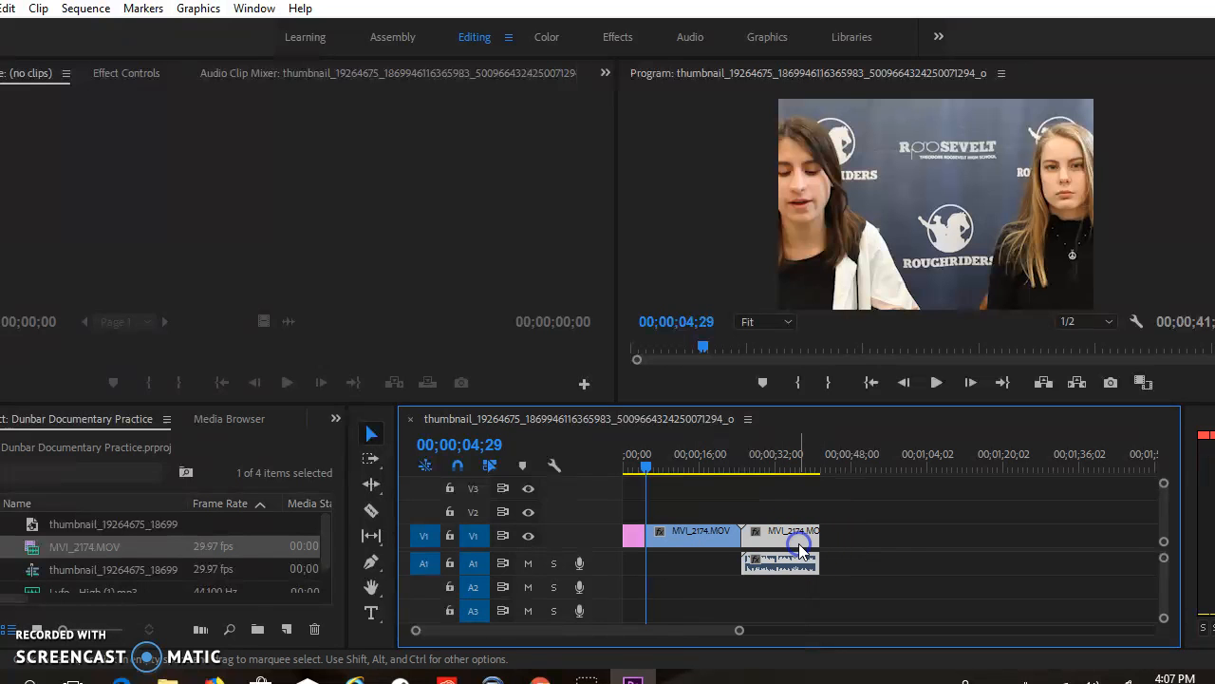
right_click(800, 537)
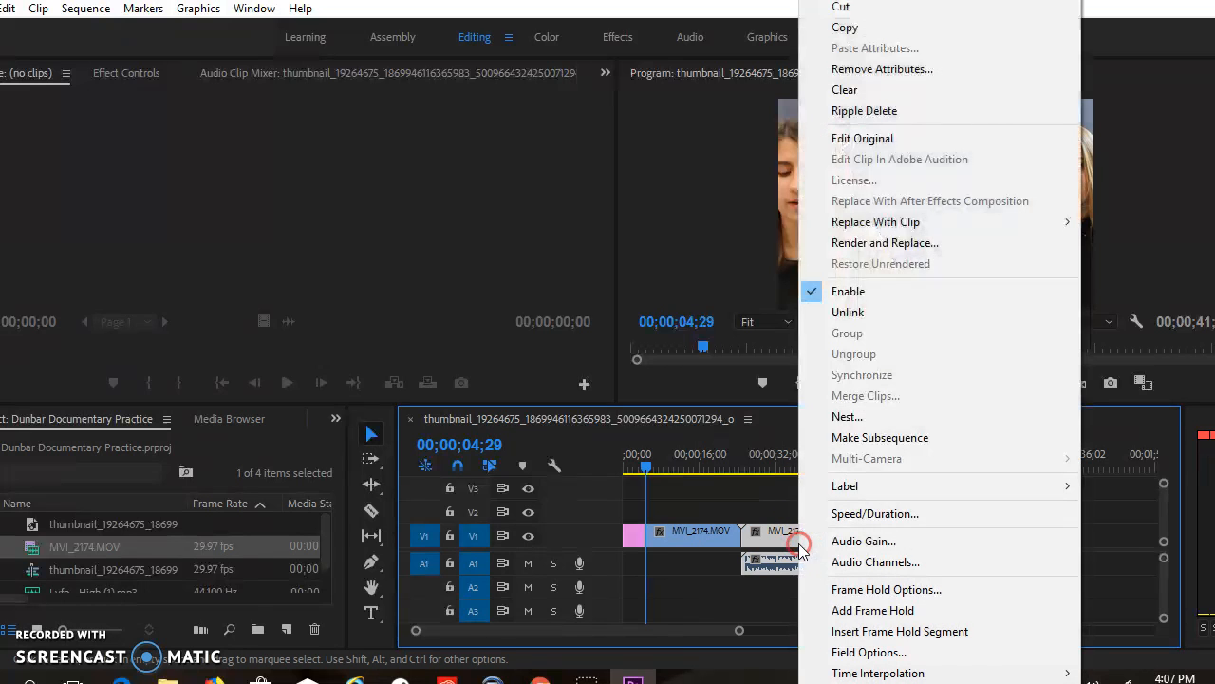
left_click(856, 311)
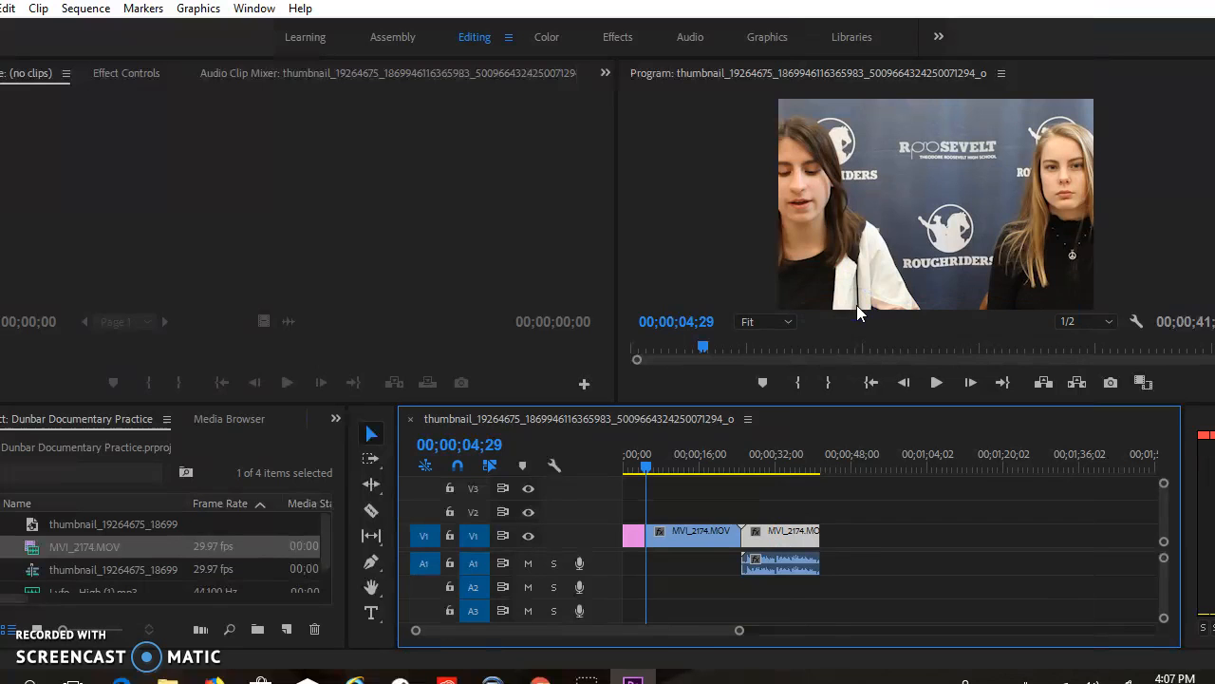
left_click(782, 569)
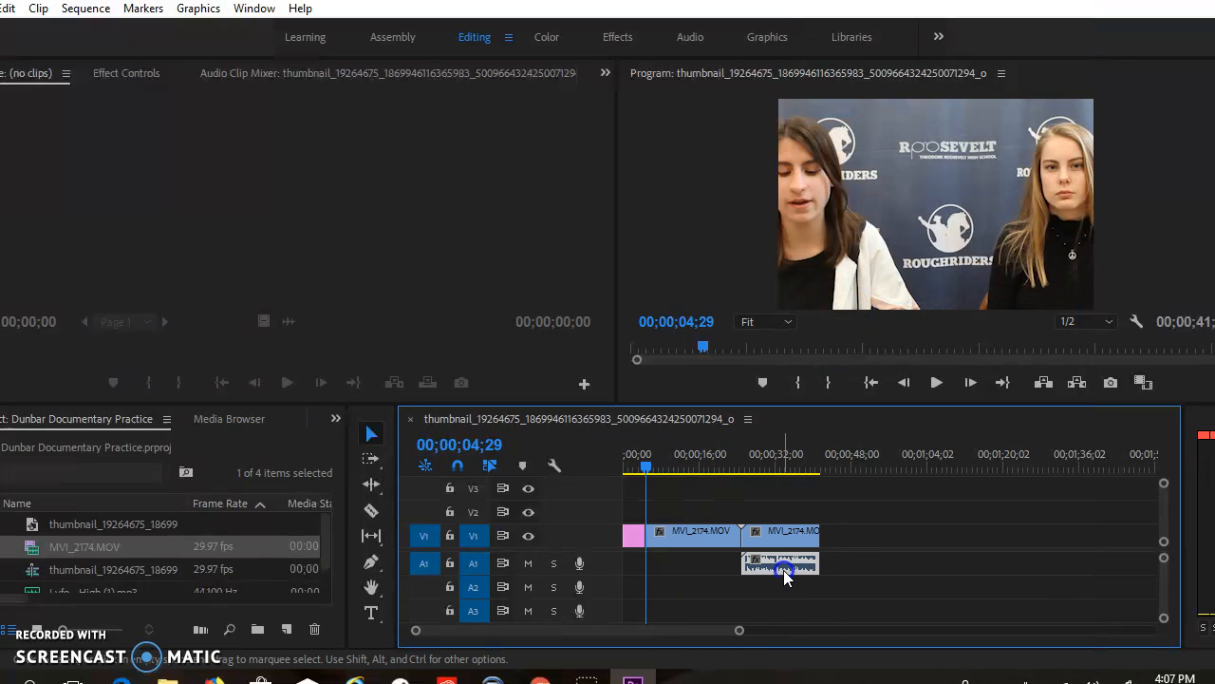
key("Delete")
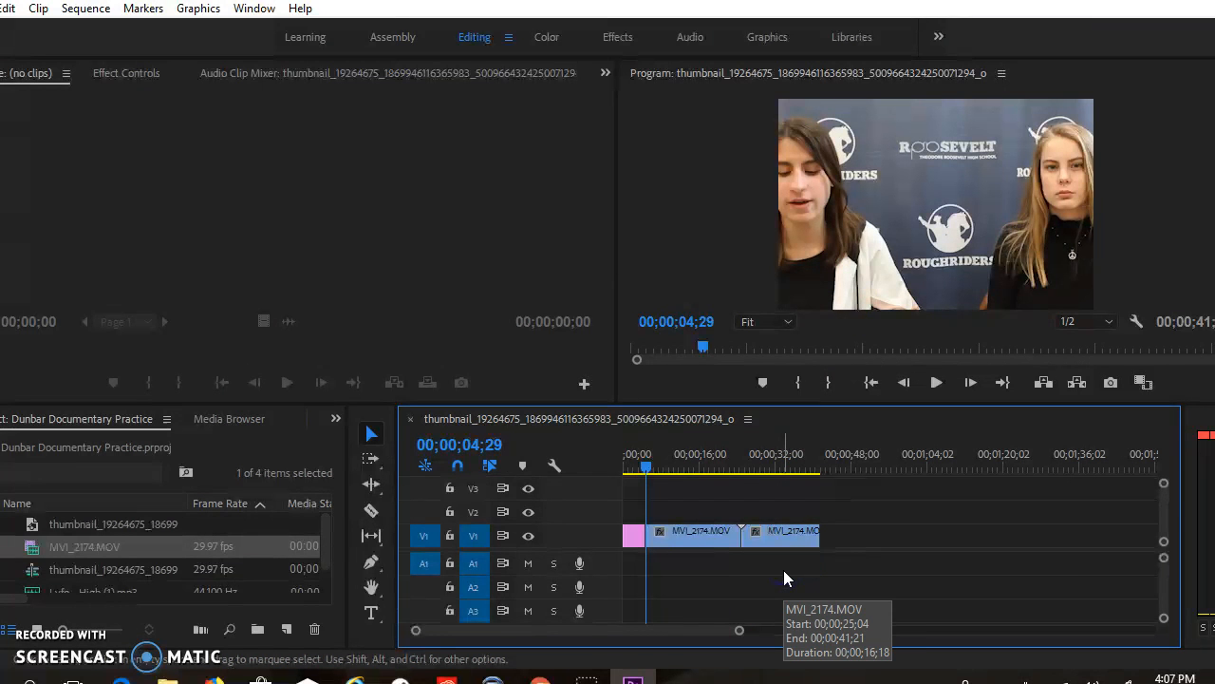
left_click(936, 382)
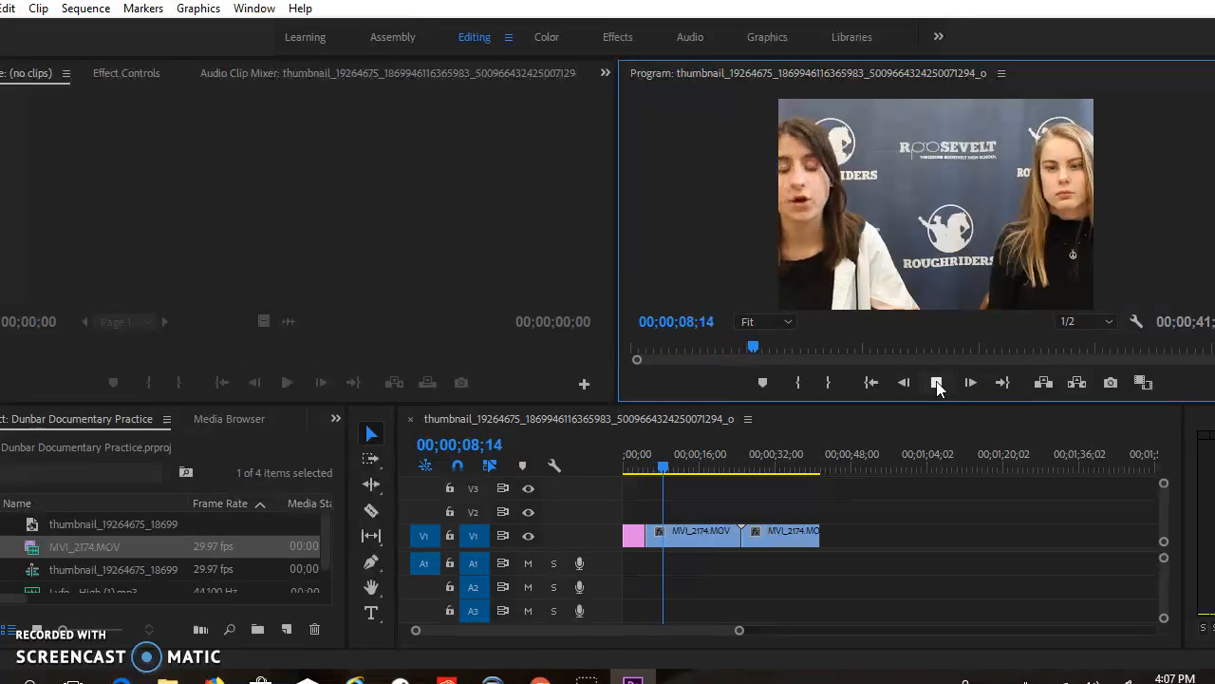
left_click(936, 382)
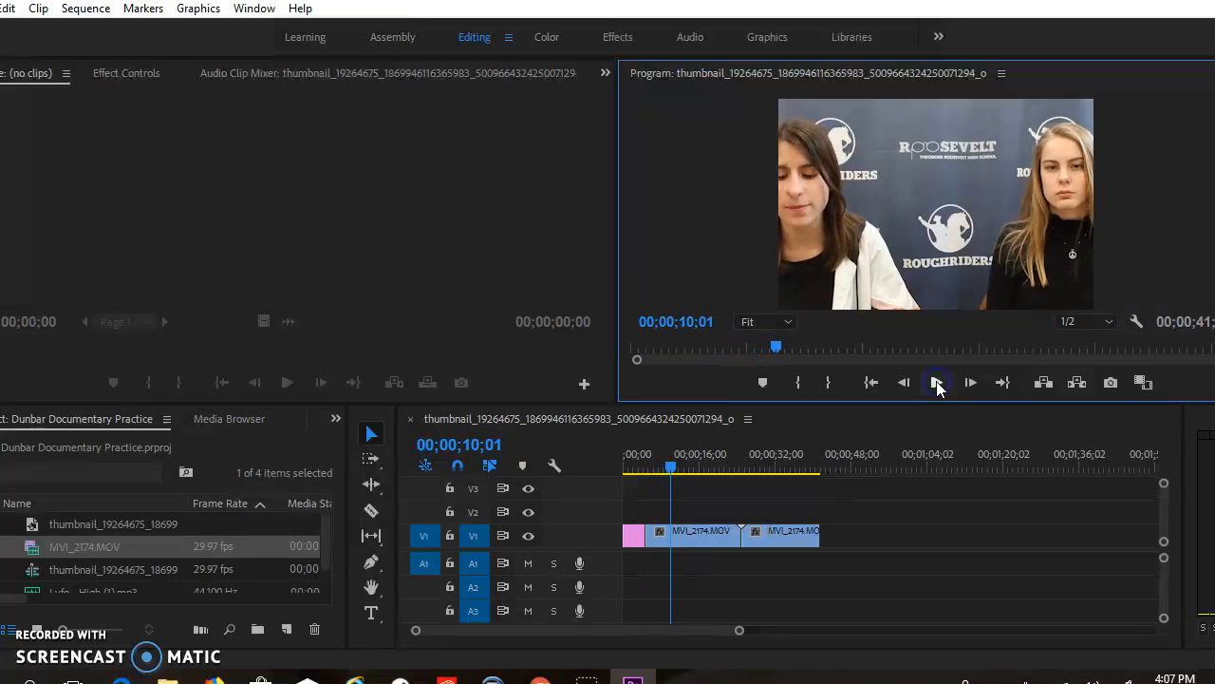
Add the Lyfo - High (1).mp3 music to track A1 at the start of the sequence
scroll(89, 535, "down", 1)
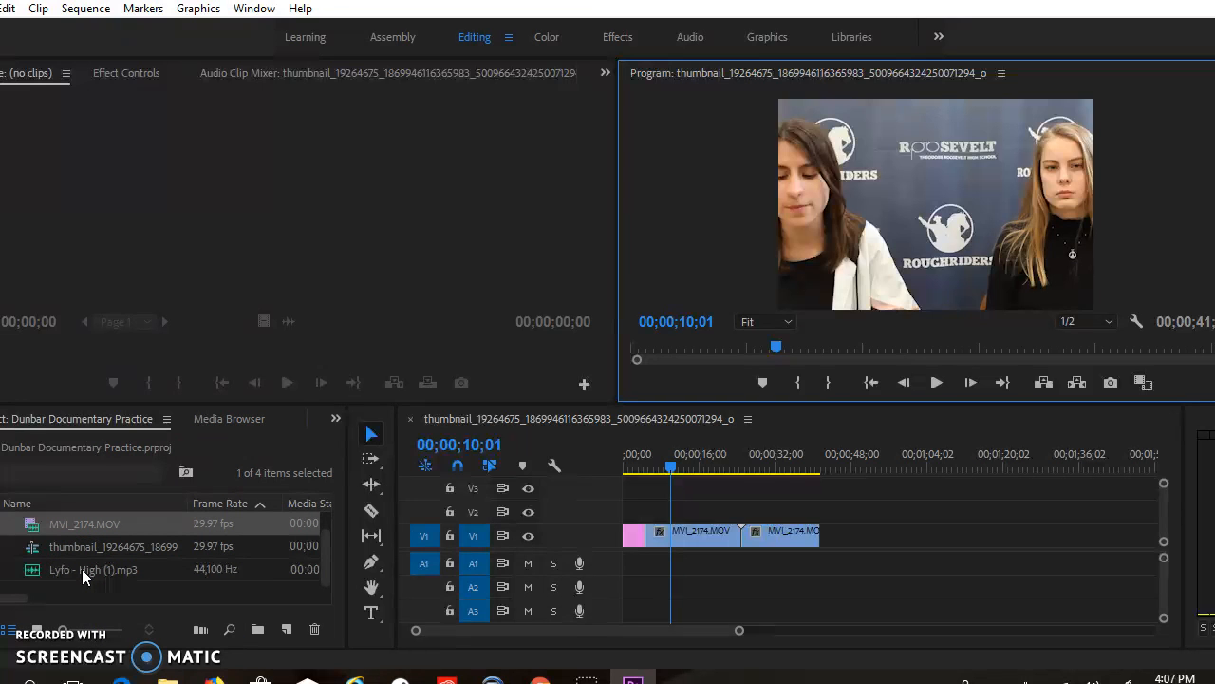
left_click(81, 568)
left_click_drag(82, 568, 630, 562)
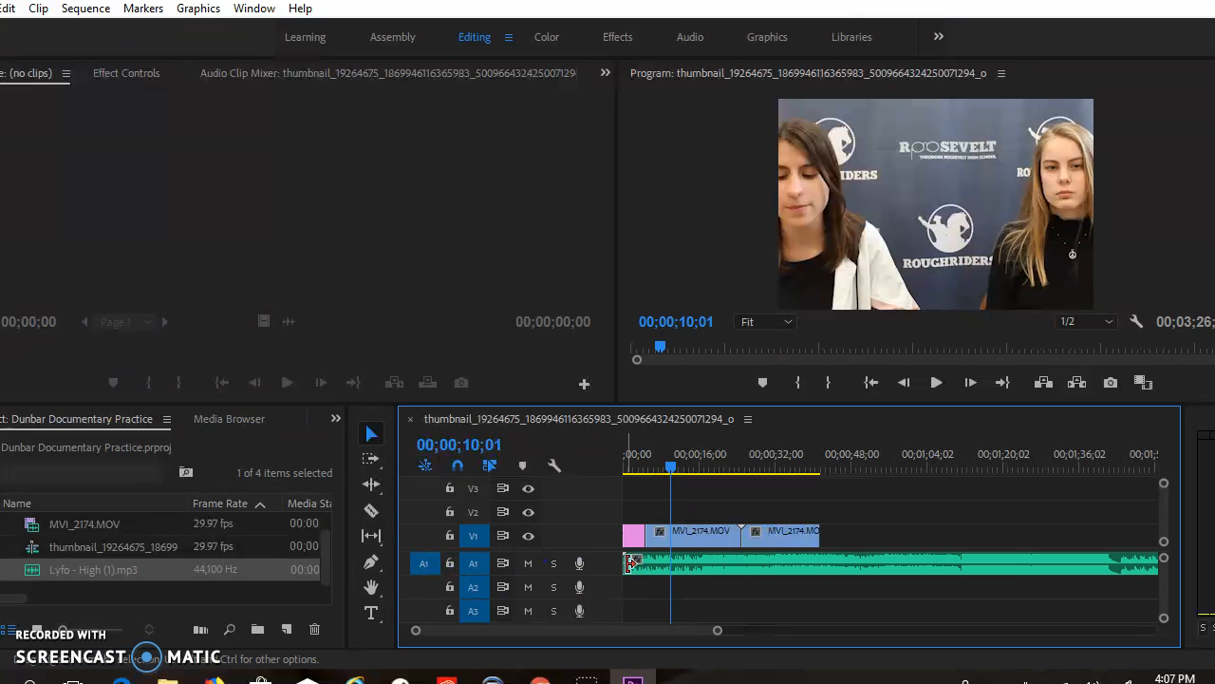
left_click(768, 515)
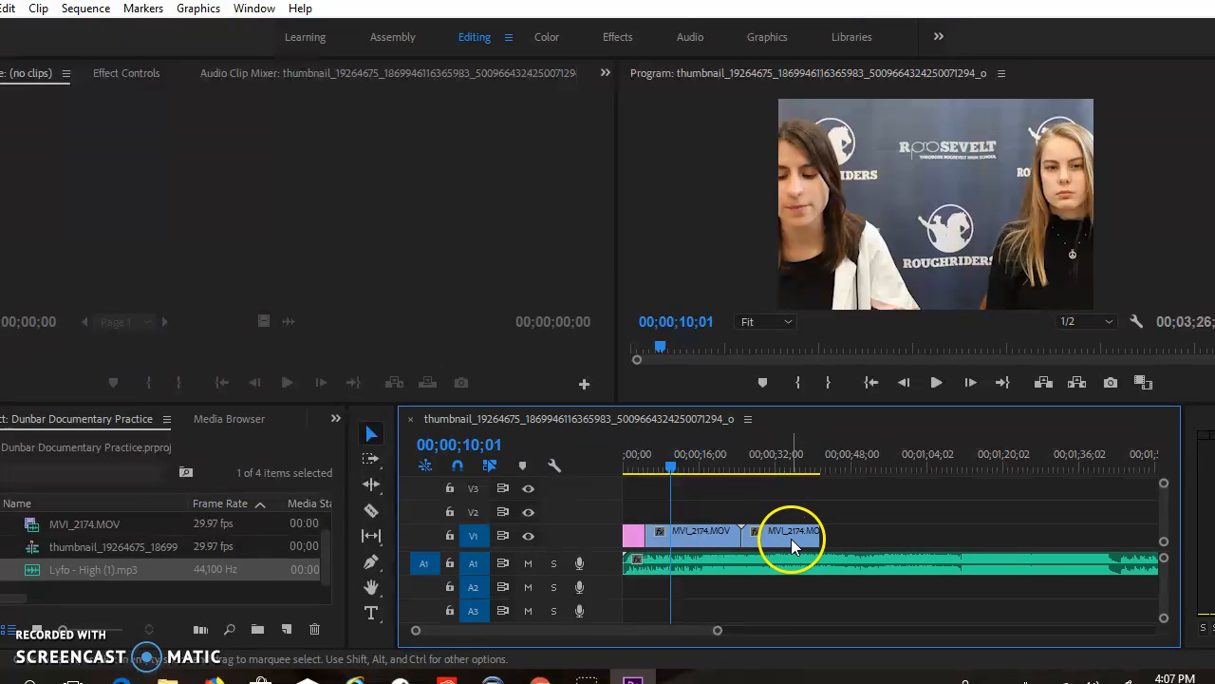
Play the sequence from the beginning to check the music under the footage, and return the playhead to 00;00;00;00
left_click_drag(674, 475, 618, 466)
left_click(935, 402)
left_click(937, 382)
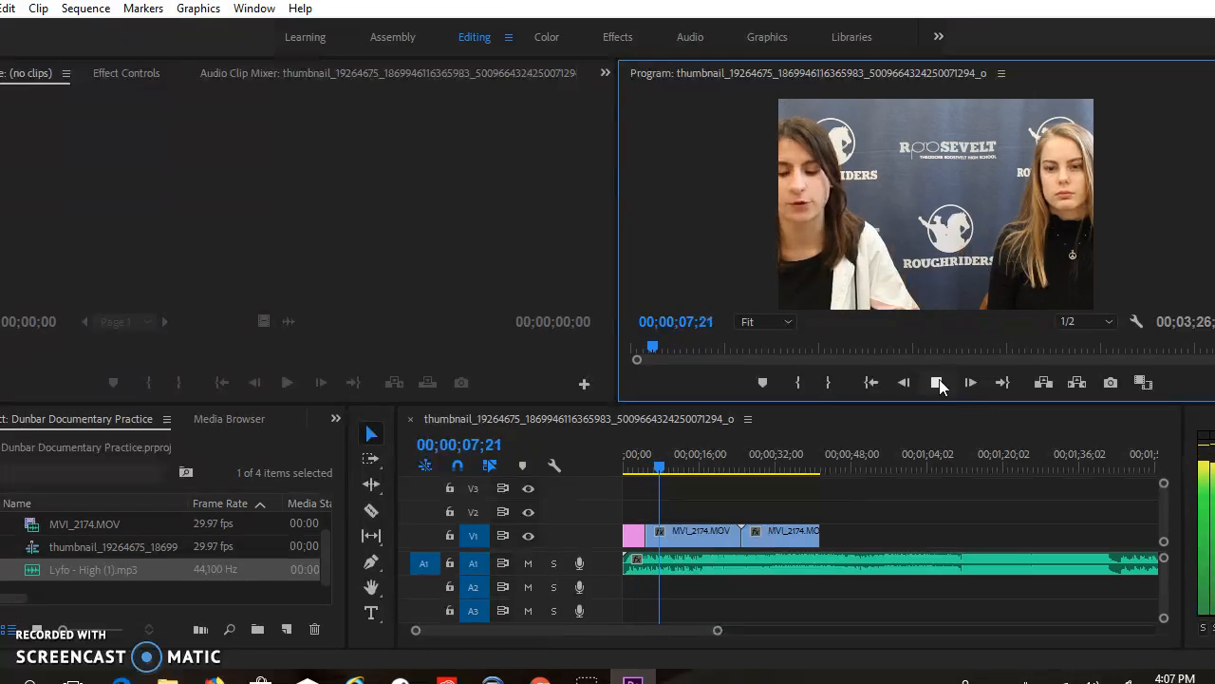
left_click(937, 383)
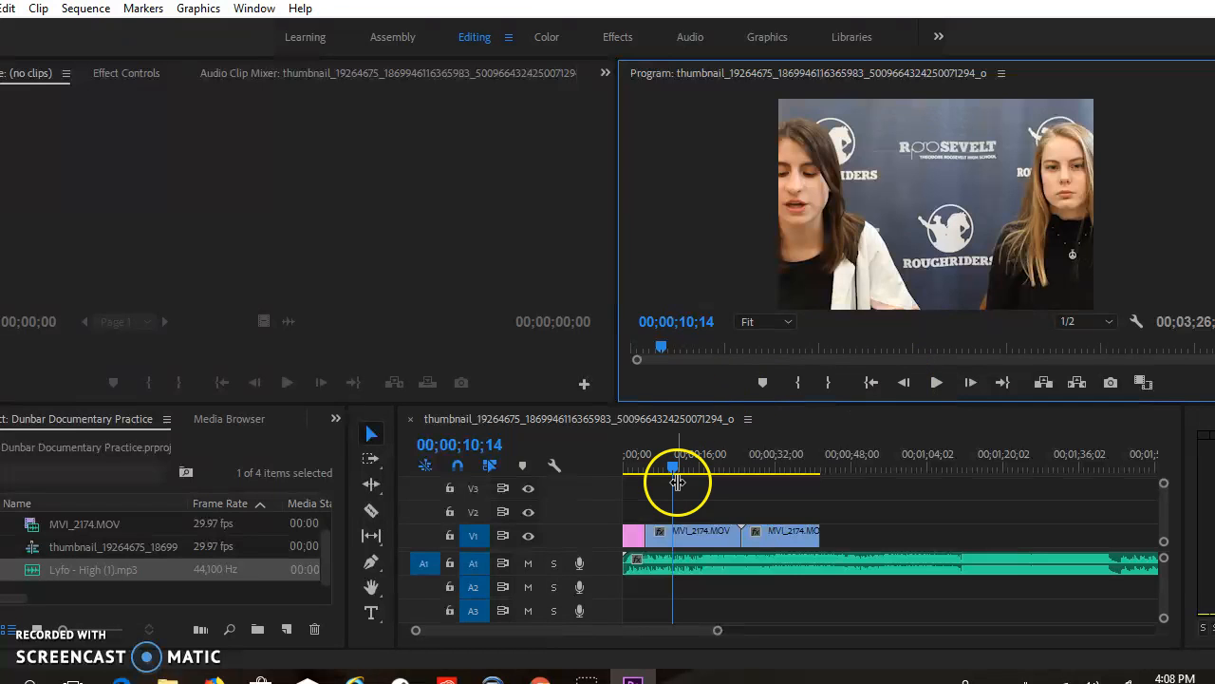
left_click_drag(677, 465, 625, 475)
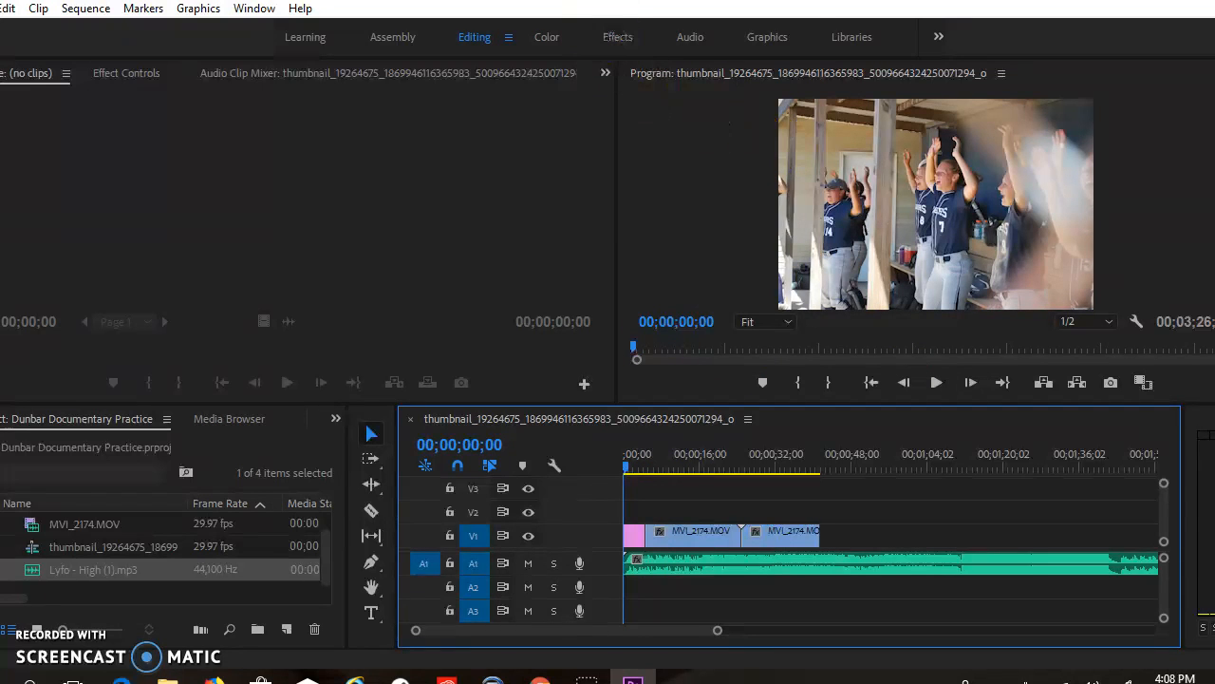
Switch to the Graphics workspace and load the photo clip from the sequence into the Source Monitor
left_click(767, 37)
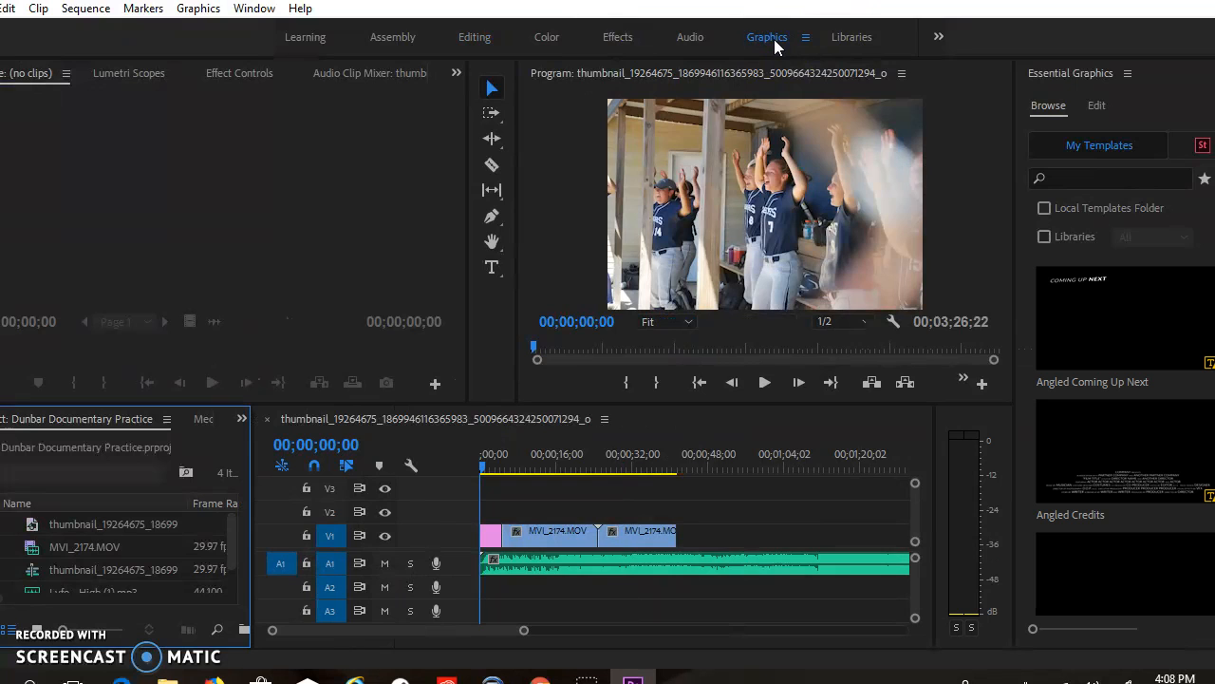
double_click(493, 533)
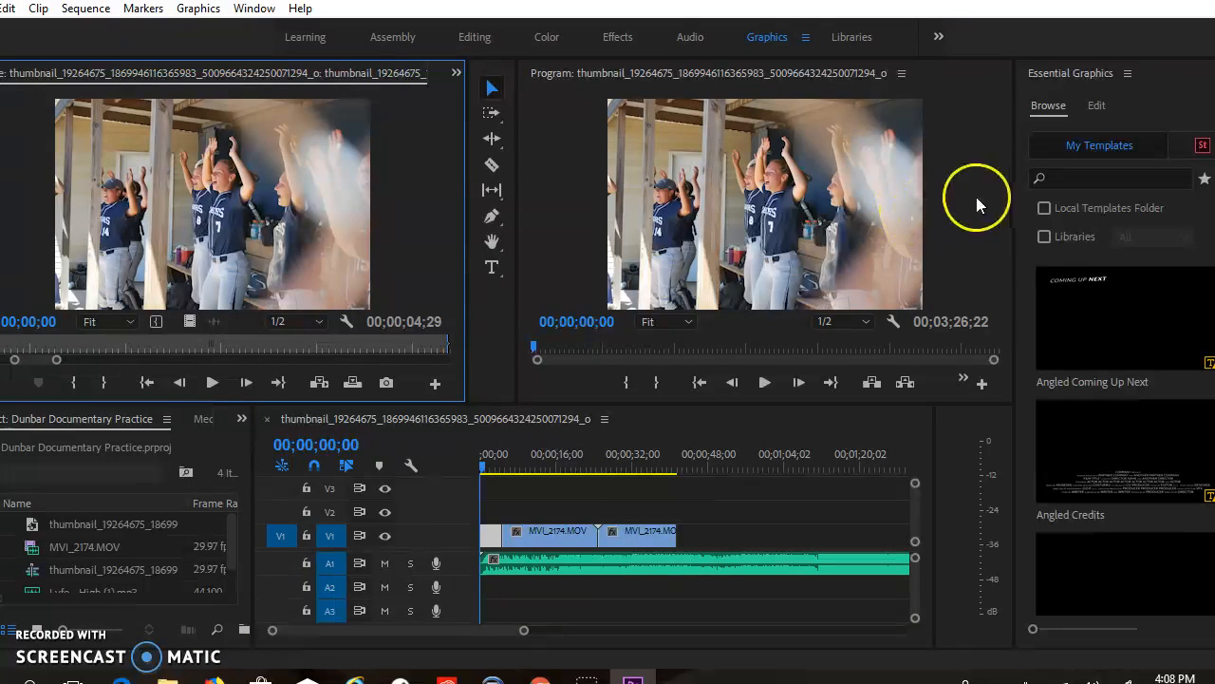
left_click(777, 206)
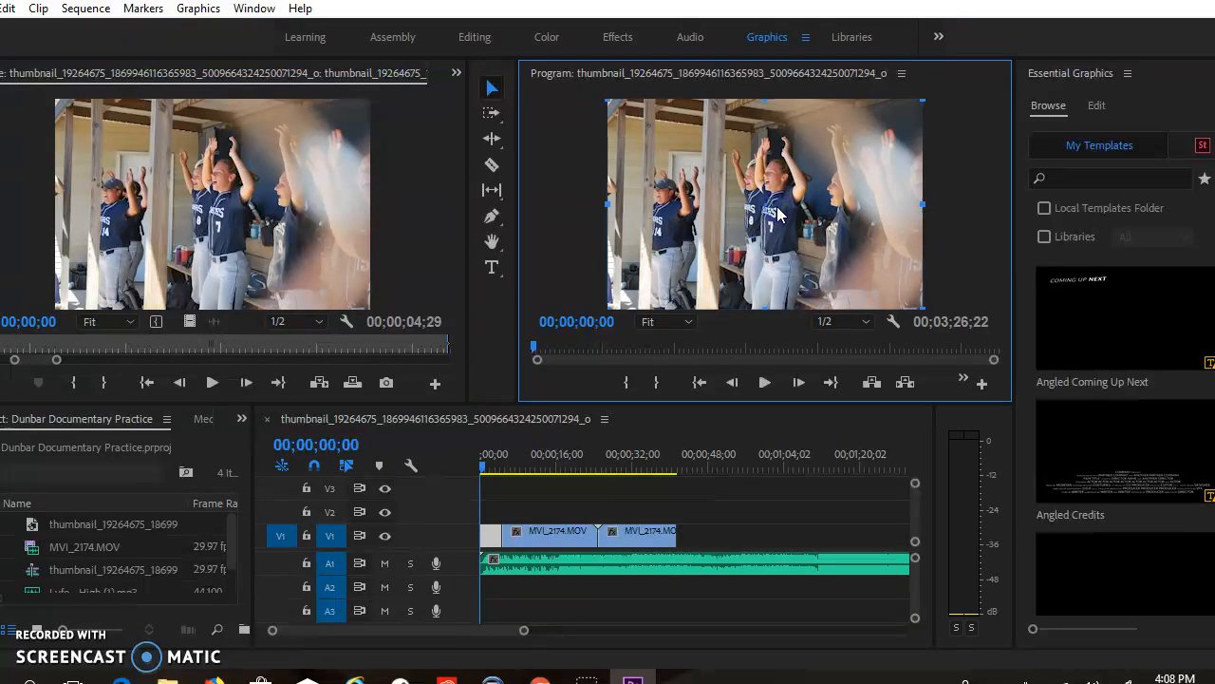
mouse_move(1125, 351)
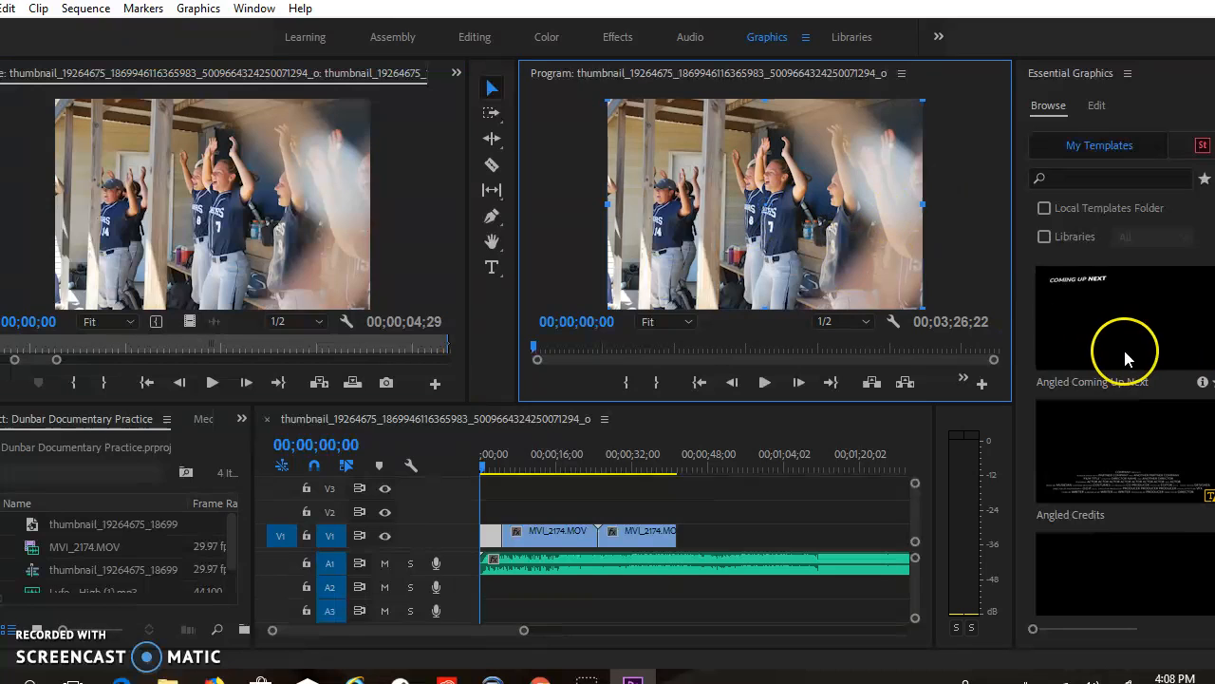
left_click(826, 144)
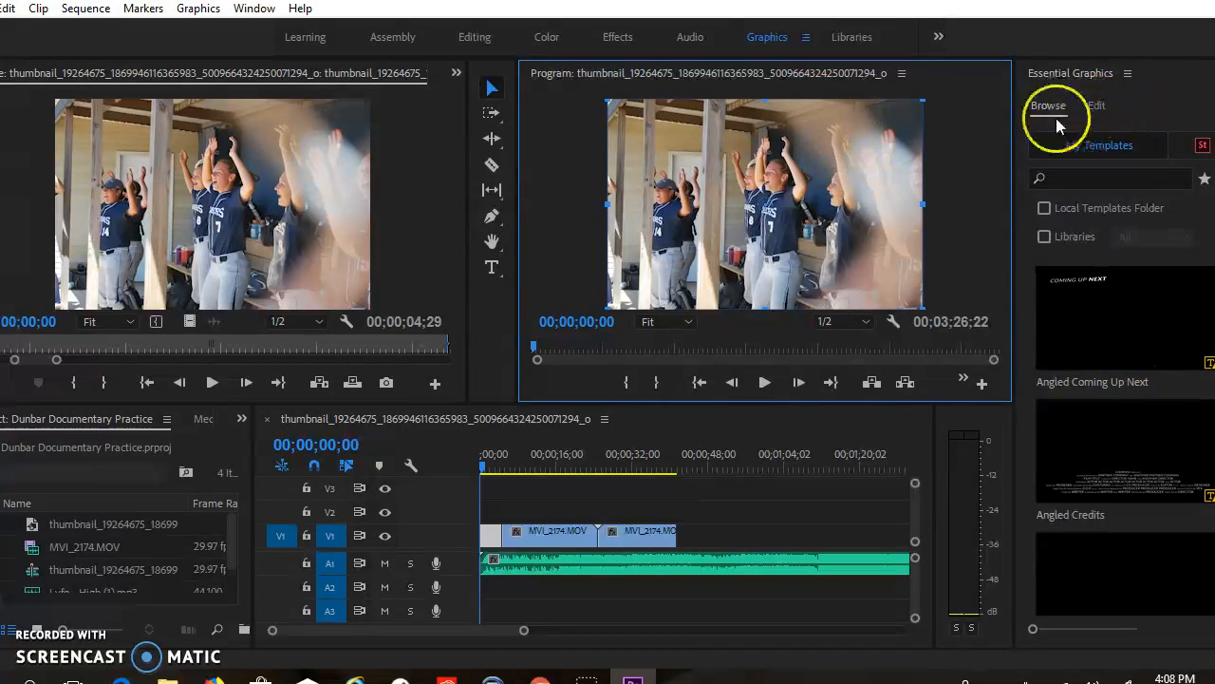
left_click(1103, 116)
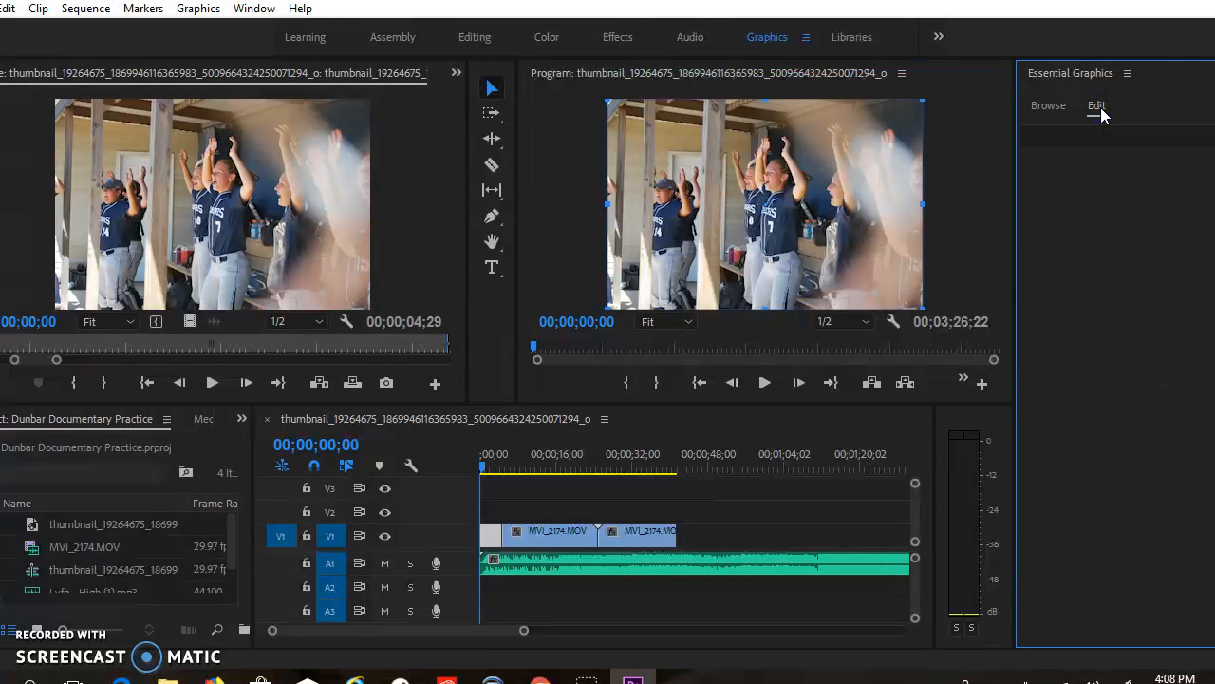
left_click(1048, 105)
left_click(1127, 73)
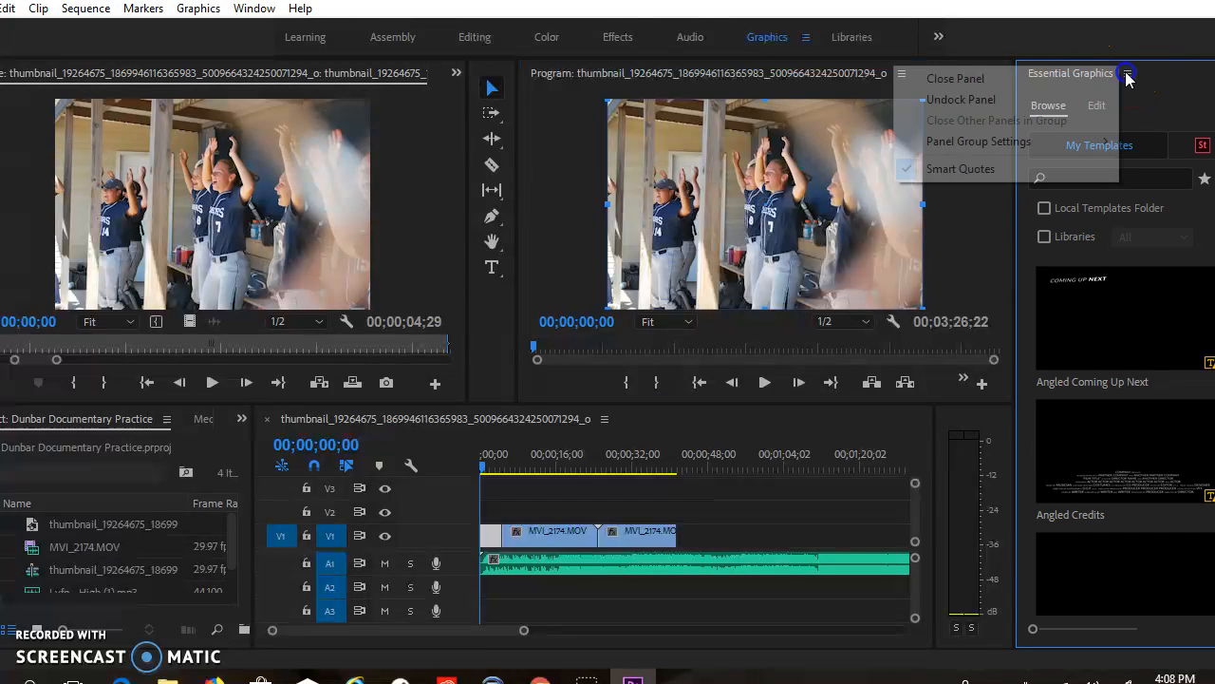
left_click(689, 180)
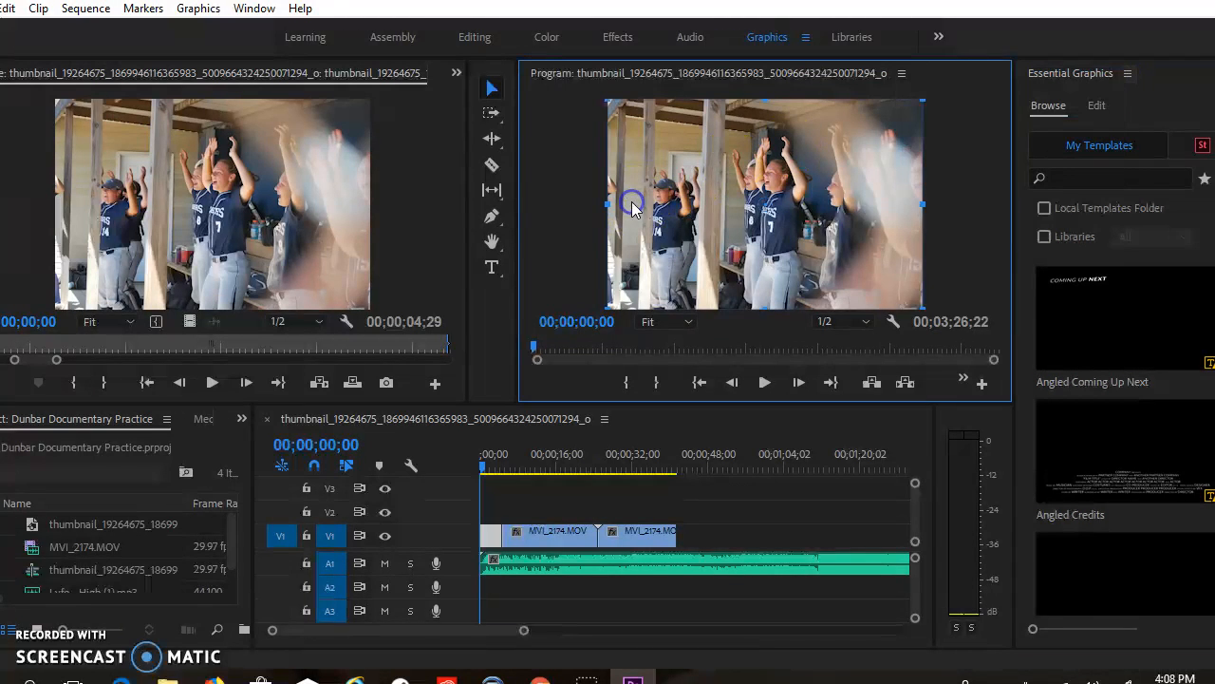
left_click(195, 9)
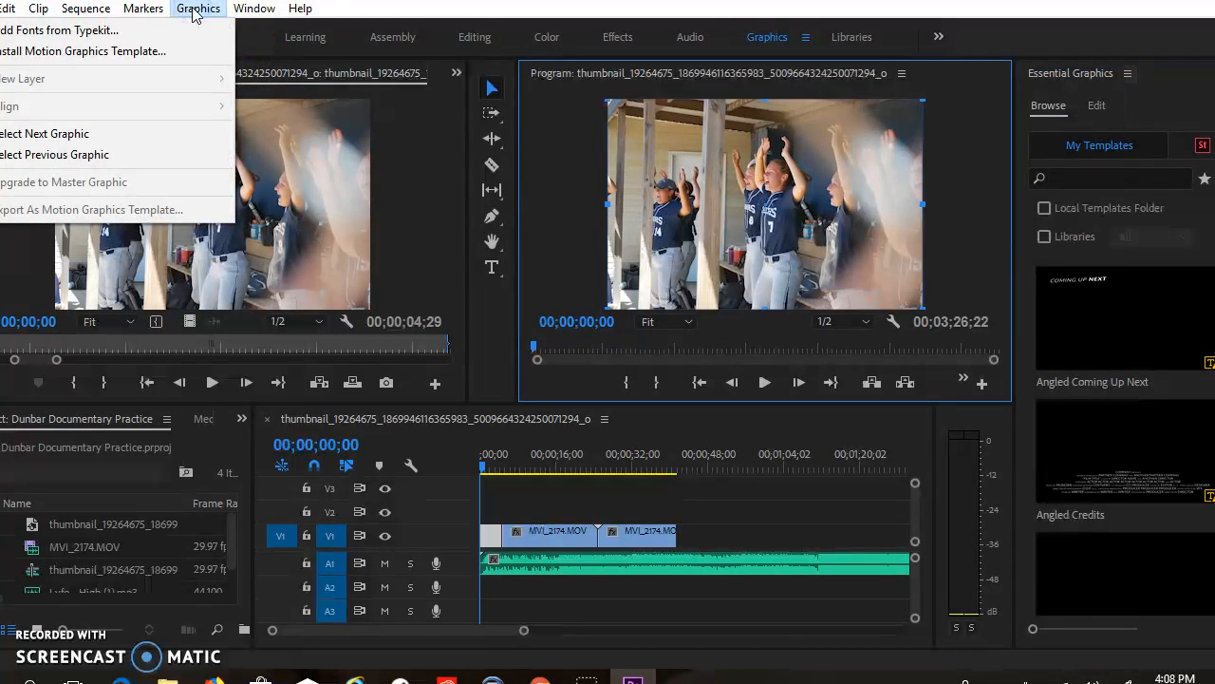
right_click(493, 538)
right_click(487, 521)
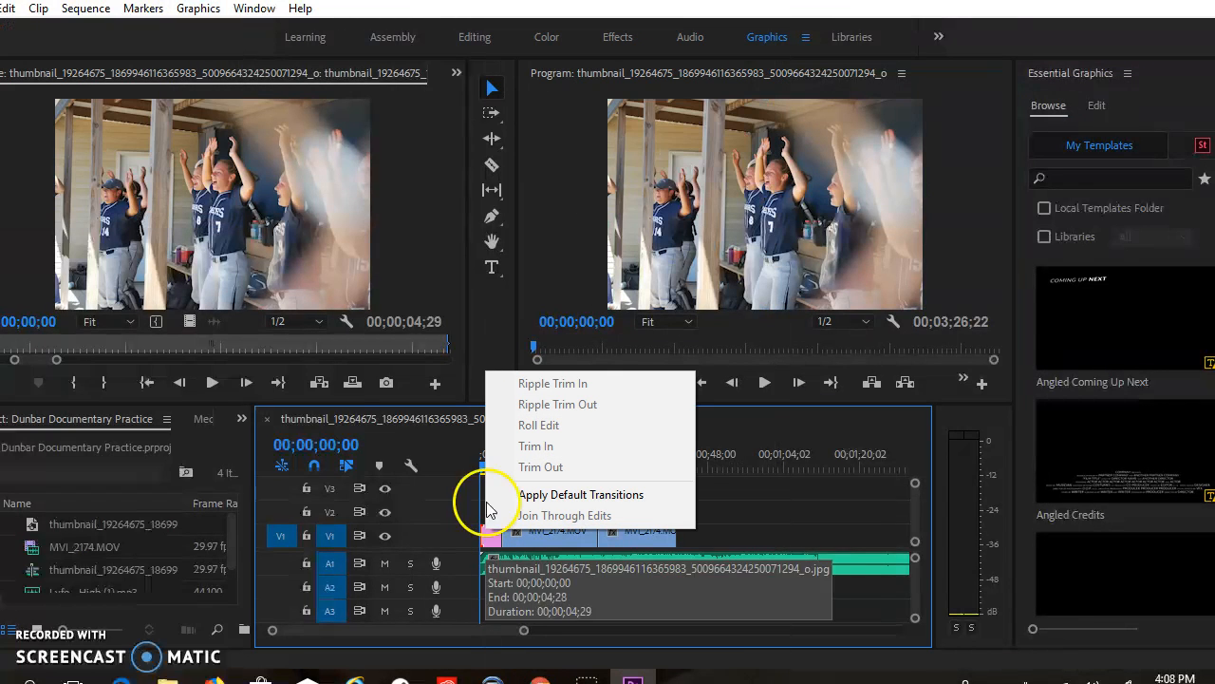
left_click(600, 283)
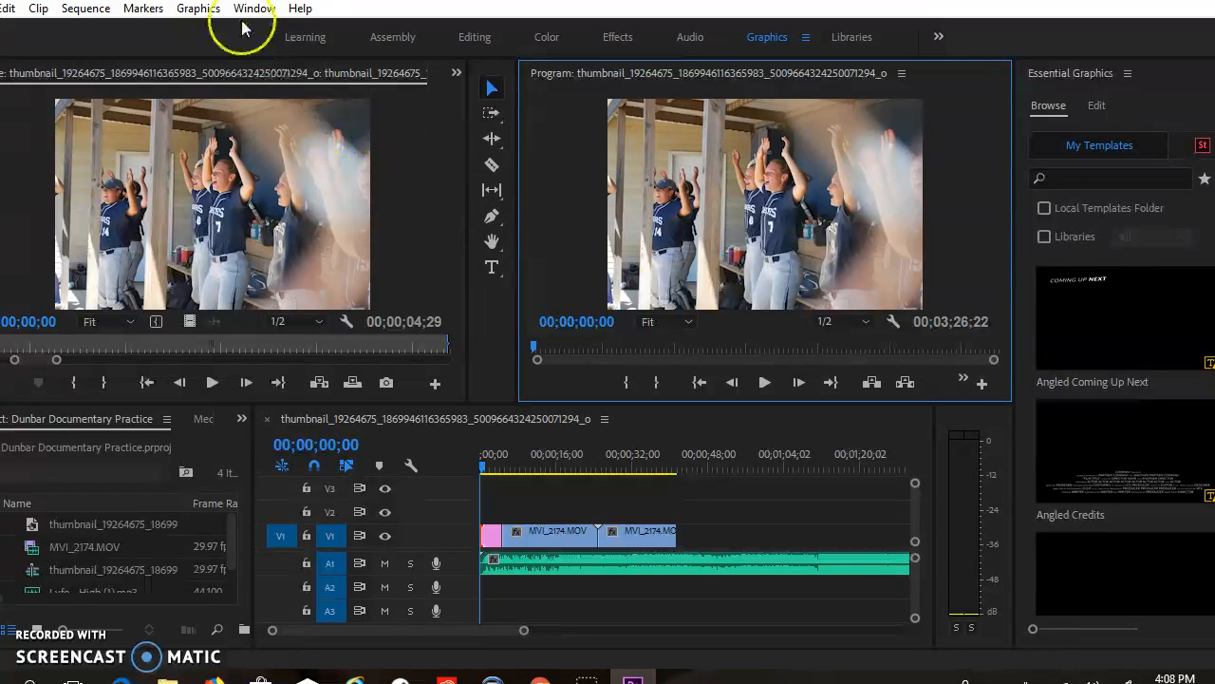
Add a new horizontal text layer over the photo and place it near the middle of the frame at about 303.9, 428.0
left_click(199, 8)
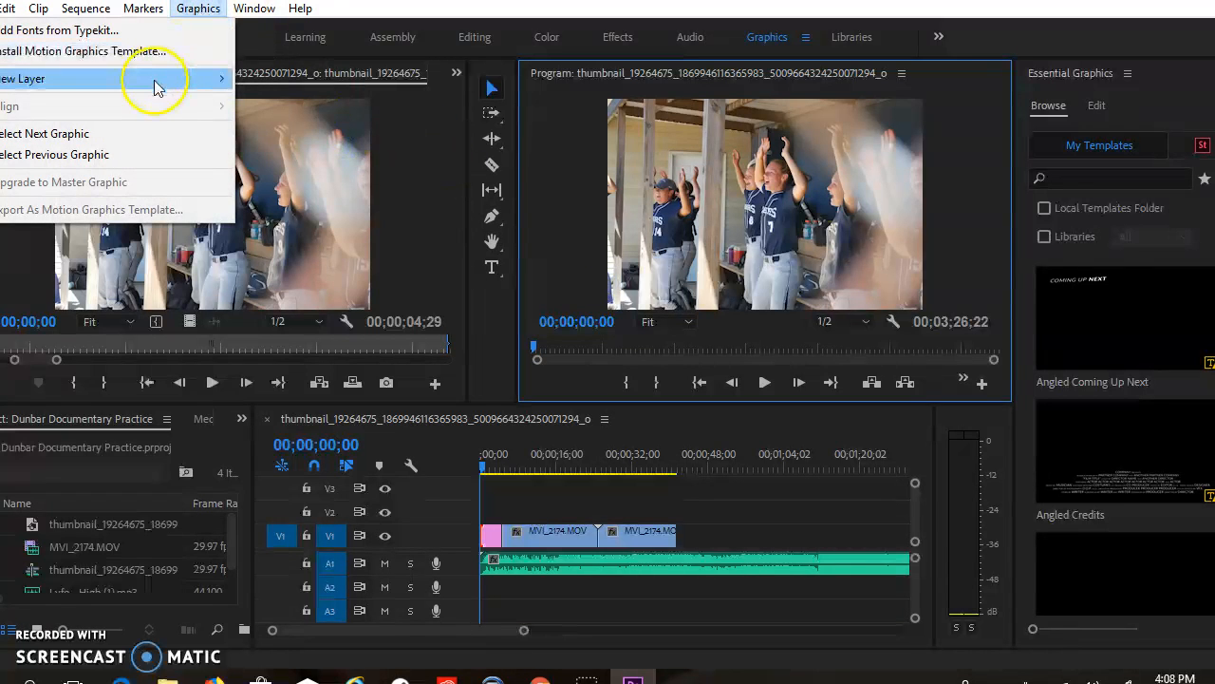
mouse_move(158, 83)
left_click(269, 80)
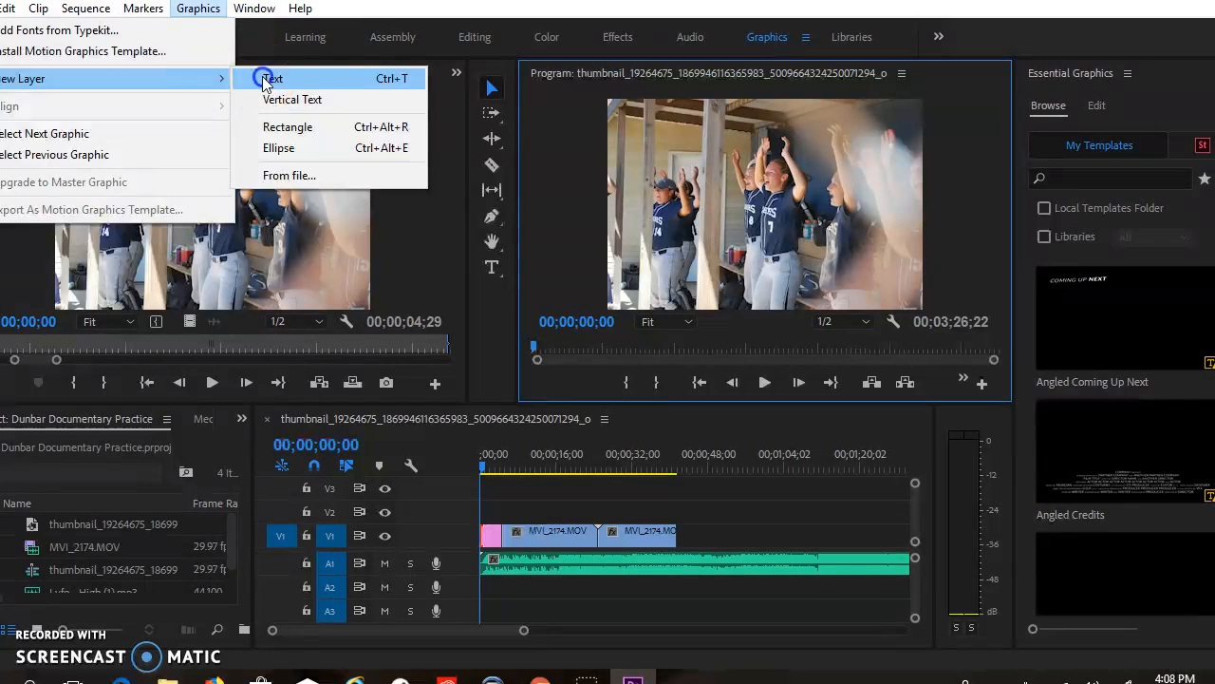
left_click_drag(870, 205, 787, 202)
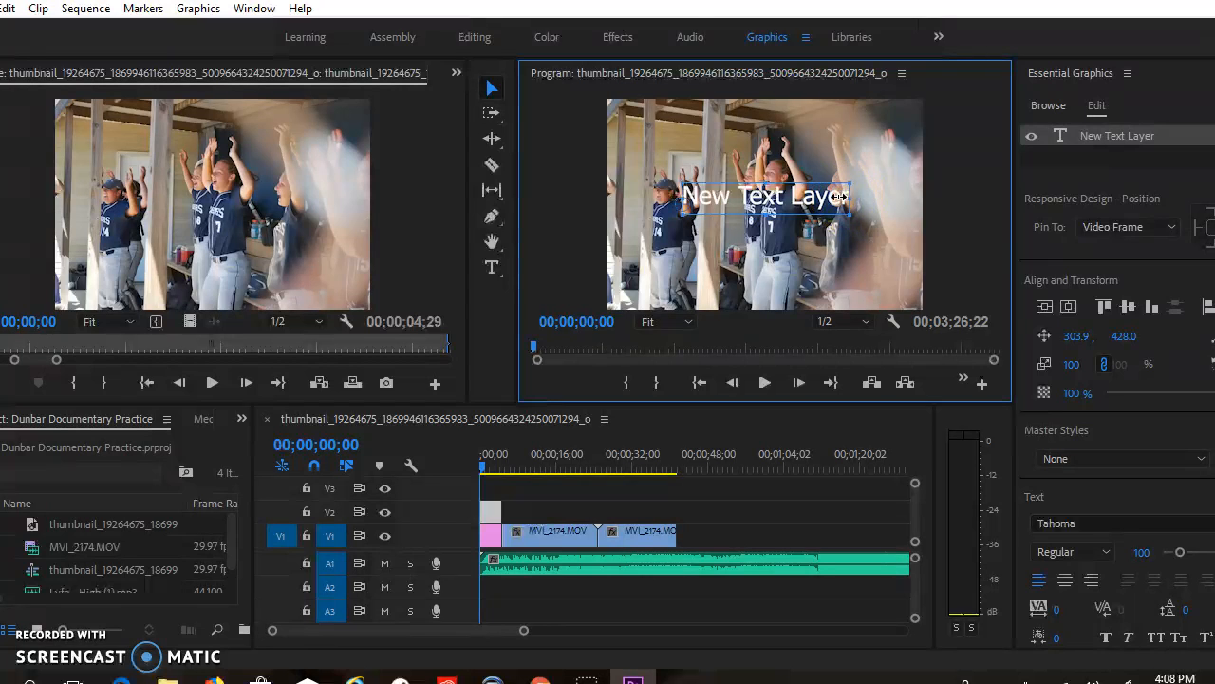
Replace the text layer's placeholder with a title made of the creator's surname in possessive form followed by "Documentary"
left_click(830, 199)
double_click(831, 198)
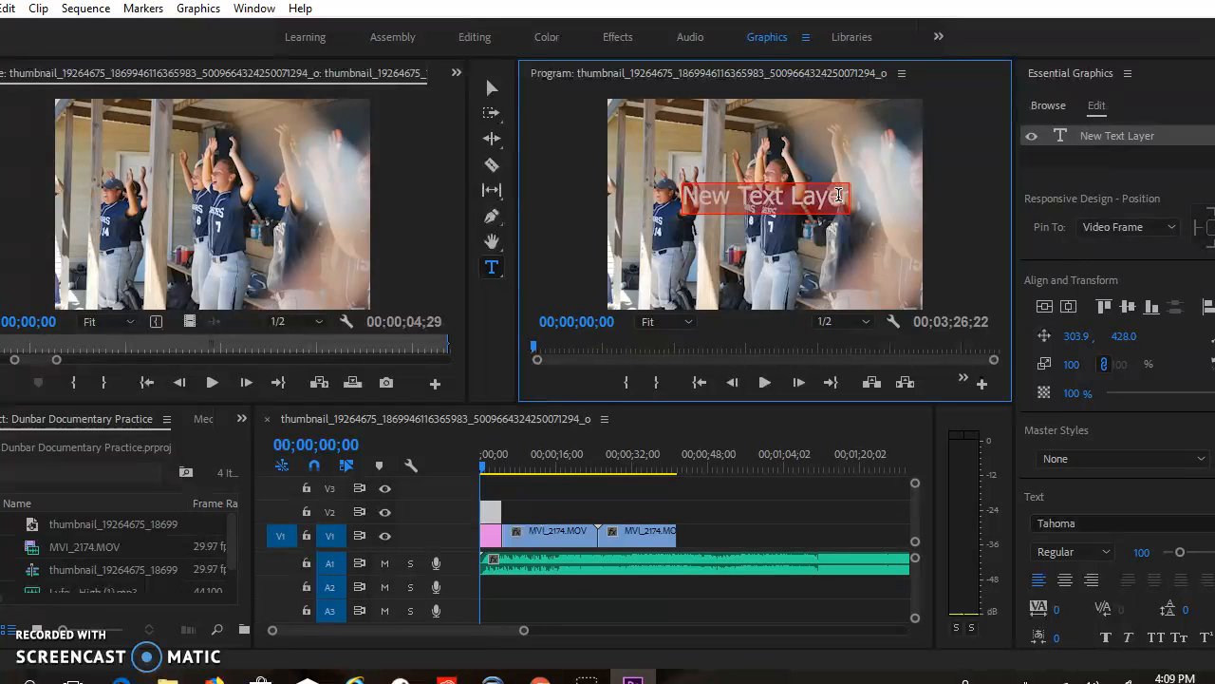
type("Dunbar's Documentary")
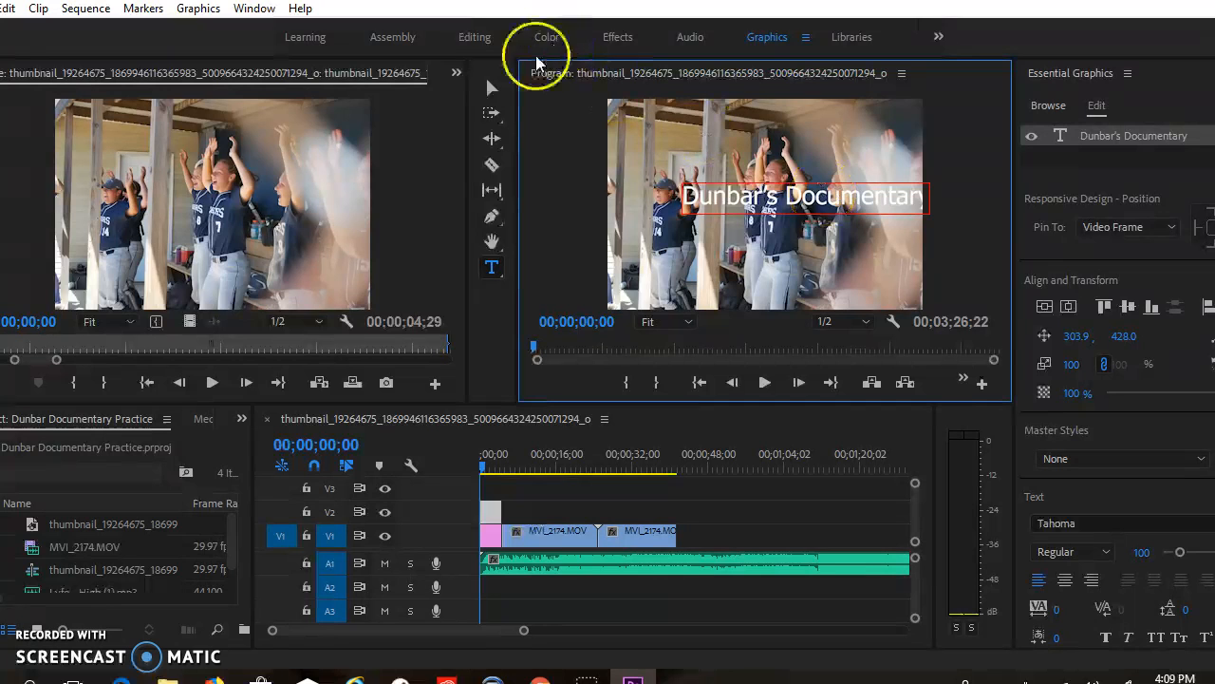
Move the title to about 118.9, 420.0 to center it on the photo, and set its font to Wide Latin
left_click(492, 88)
left_click(780, 202)
left_click_drag(780, 202, 734, 198)
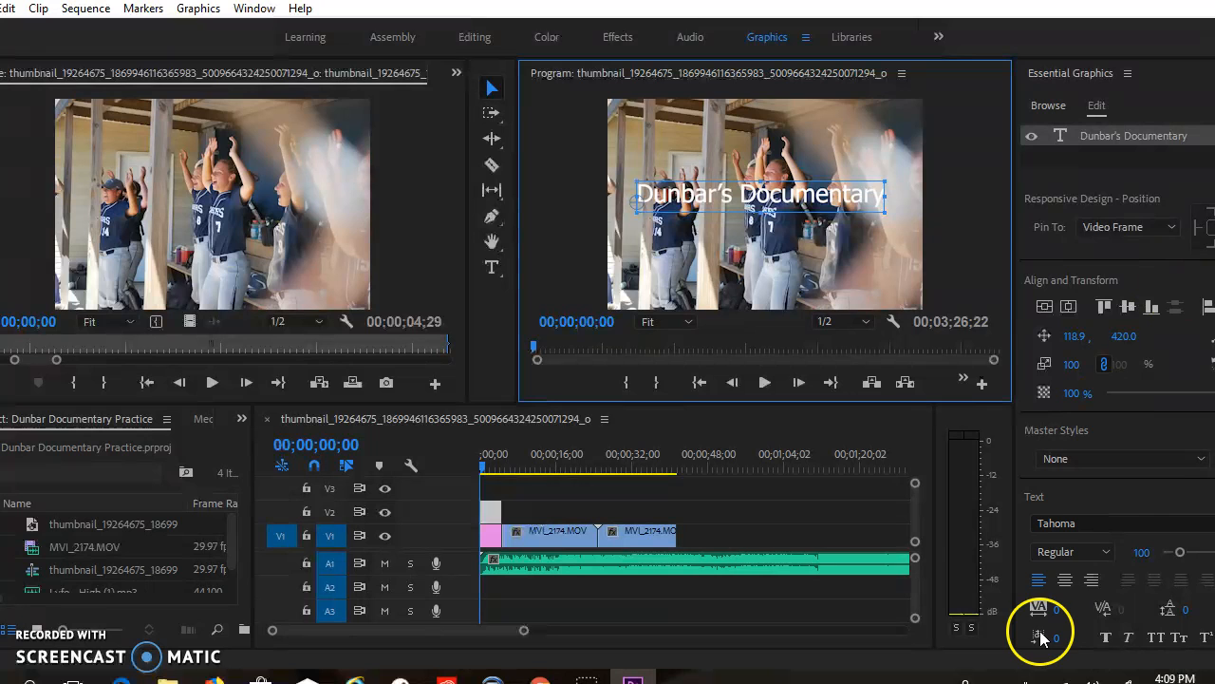
left_click(1128, 521)
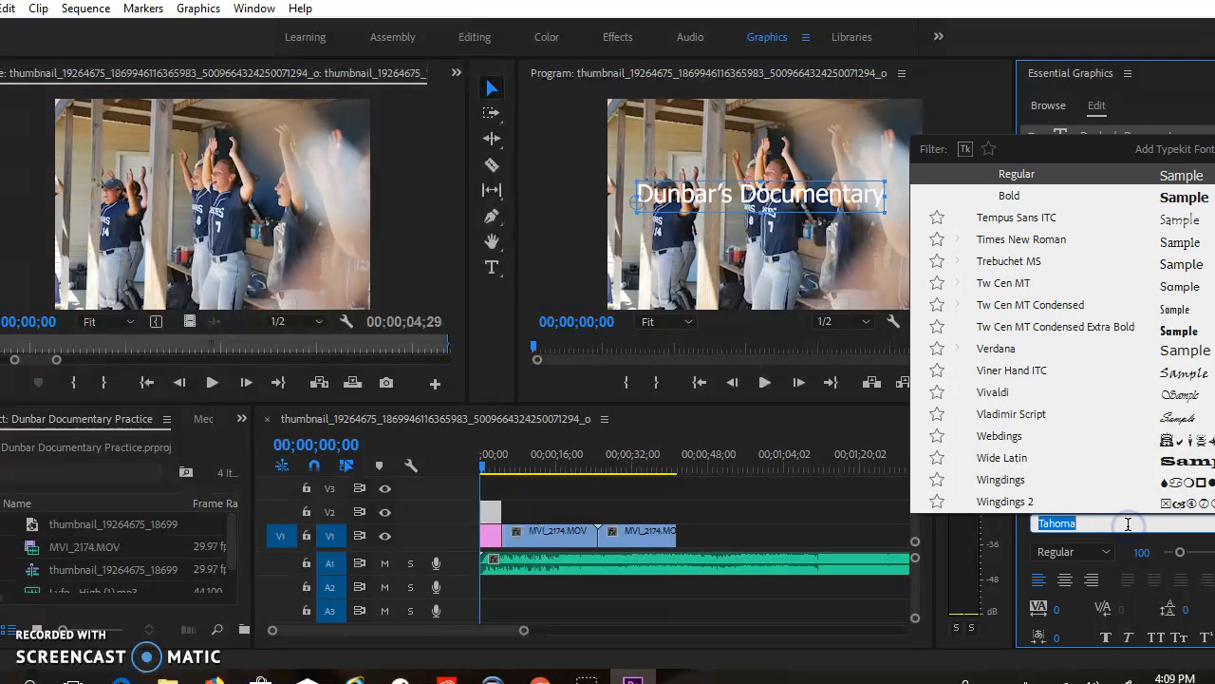
left_click(1189, 459)
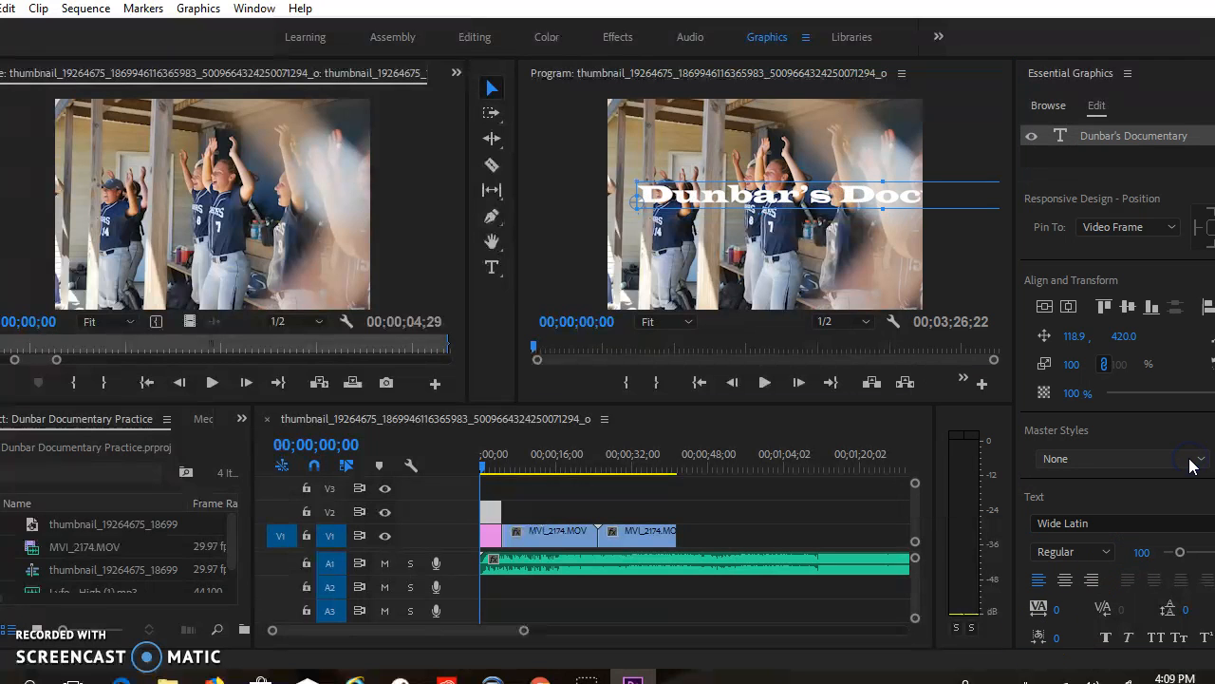
Set the title's font to MS Reference Sans Serif, move it to about 45.9, 420.0 to center it on the photo, and deselect it
left_click(1073, 523)
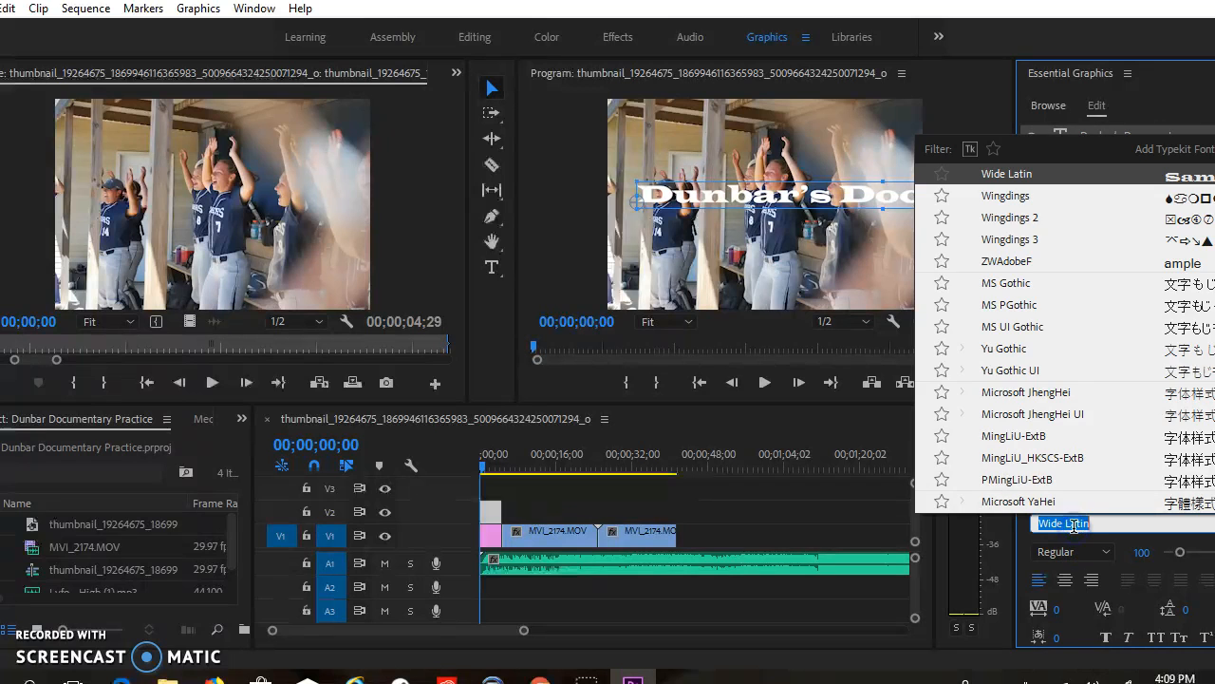
scroll(1101, 365, "up", 10)
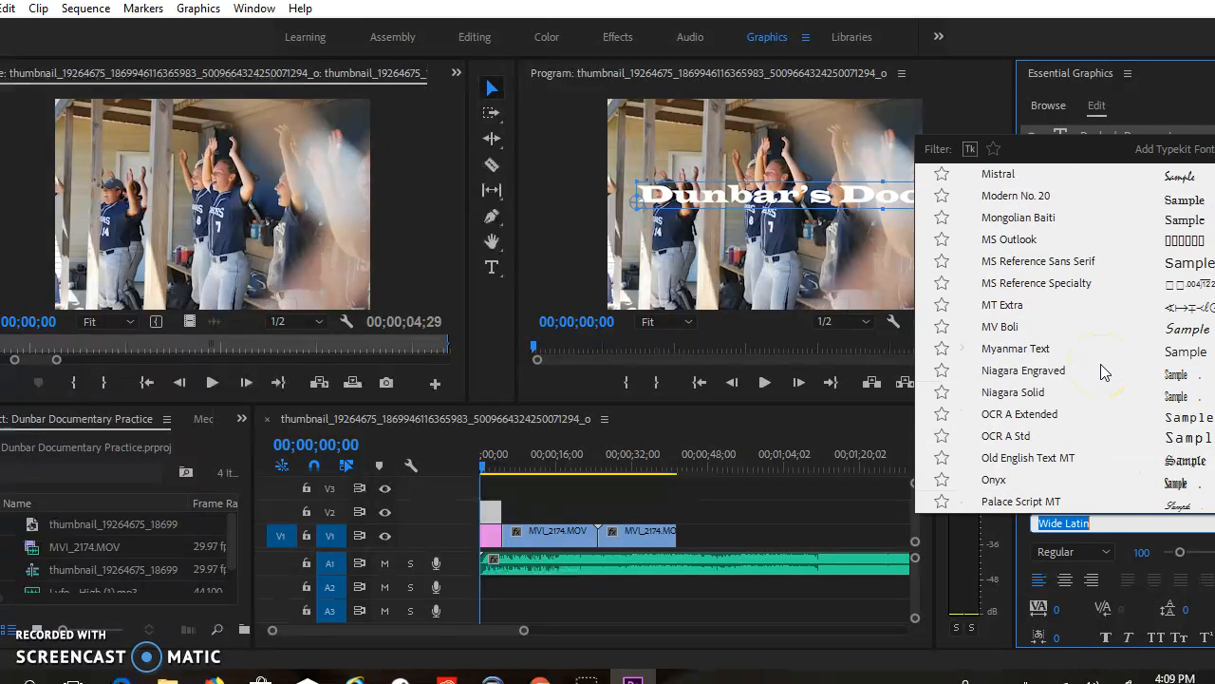
left_click(1168, 263)
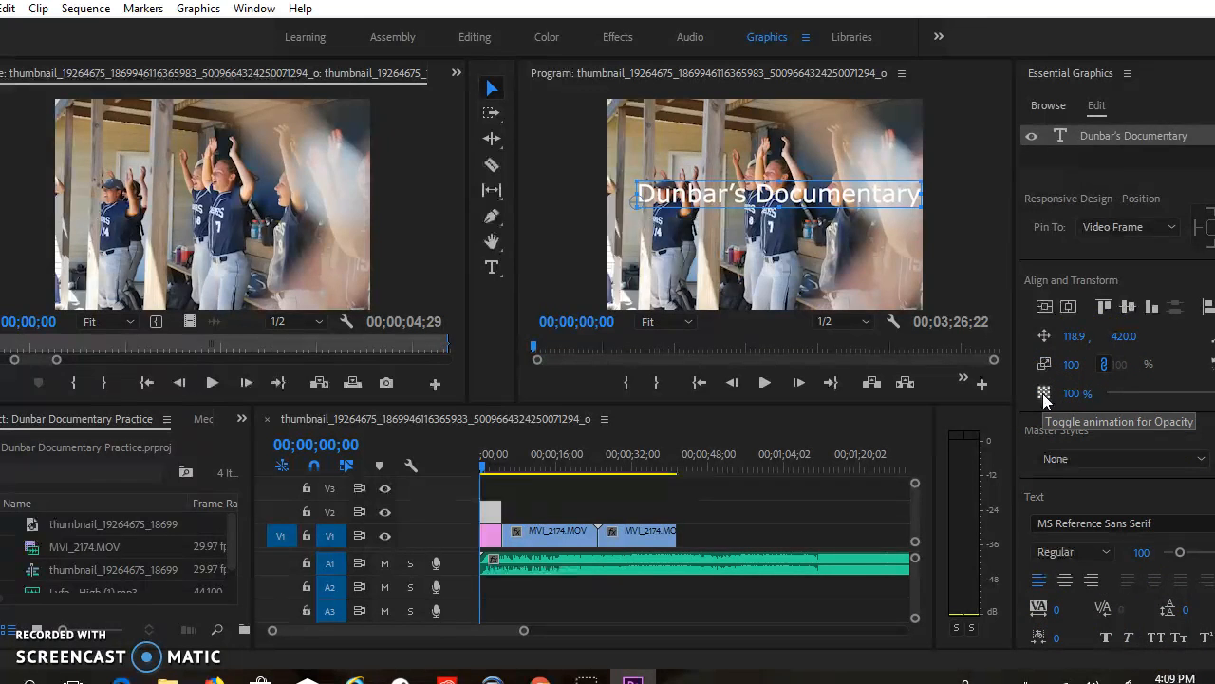
left_click_drag(814, 203, 798, 201)
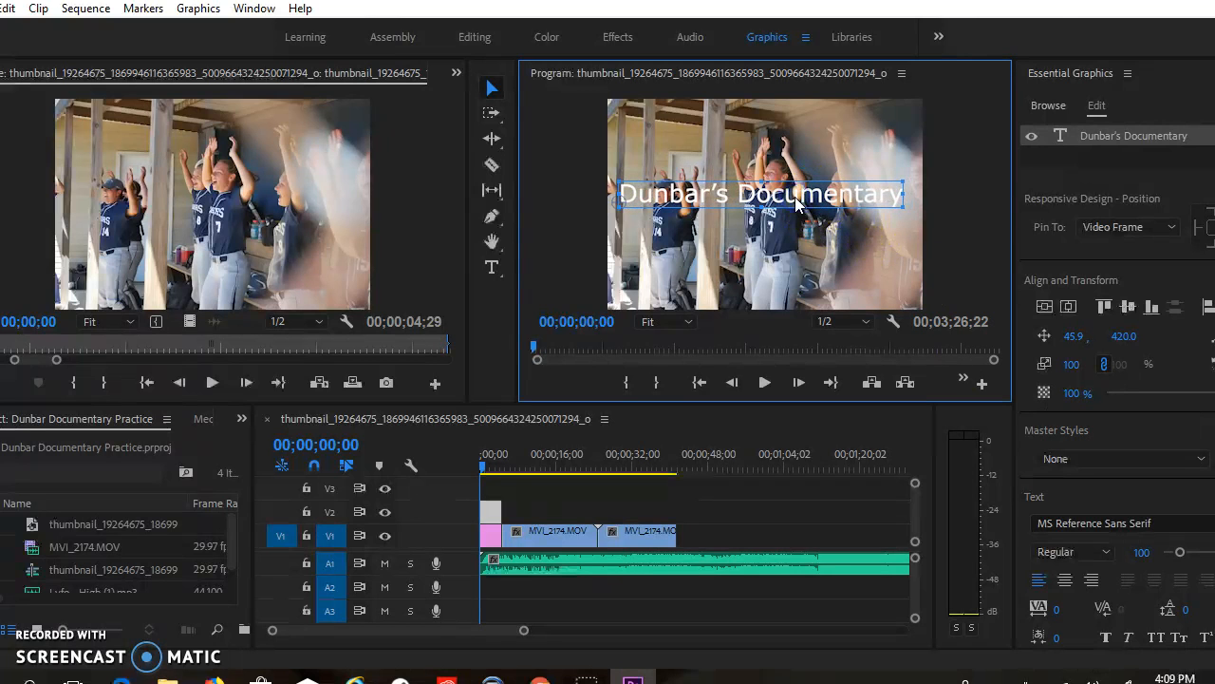
right_click(797, 202)
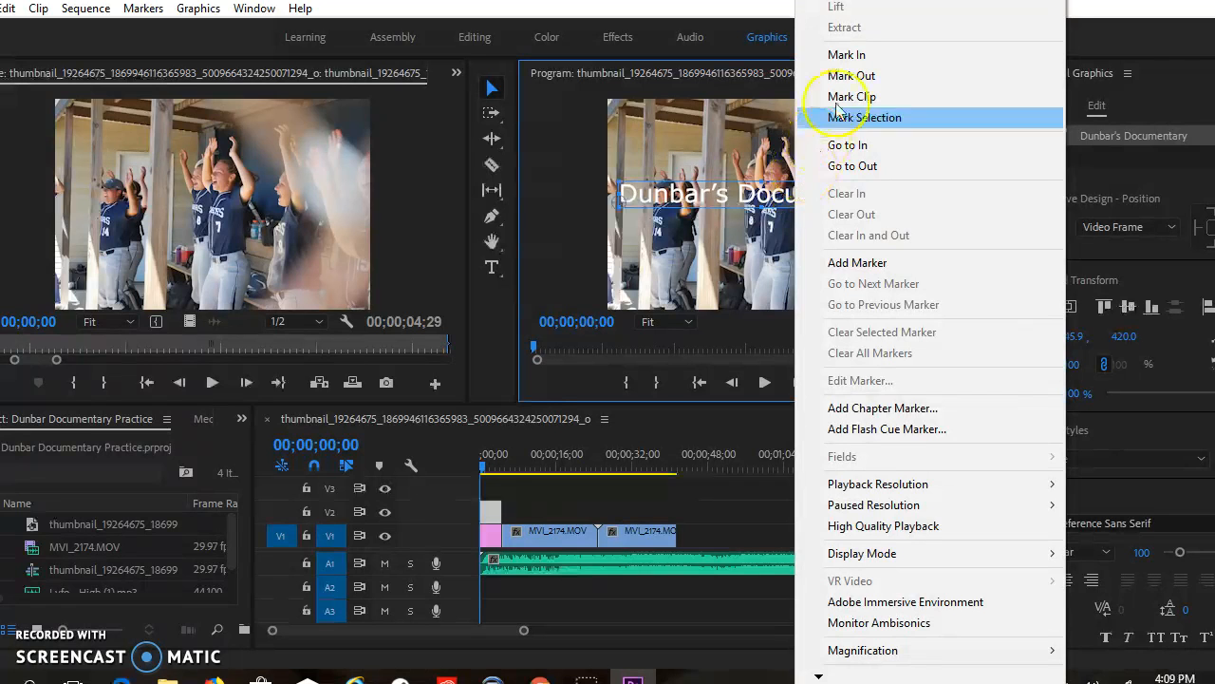
left_click(758, 288)
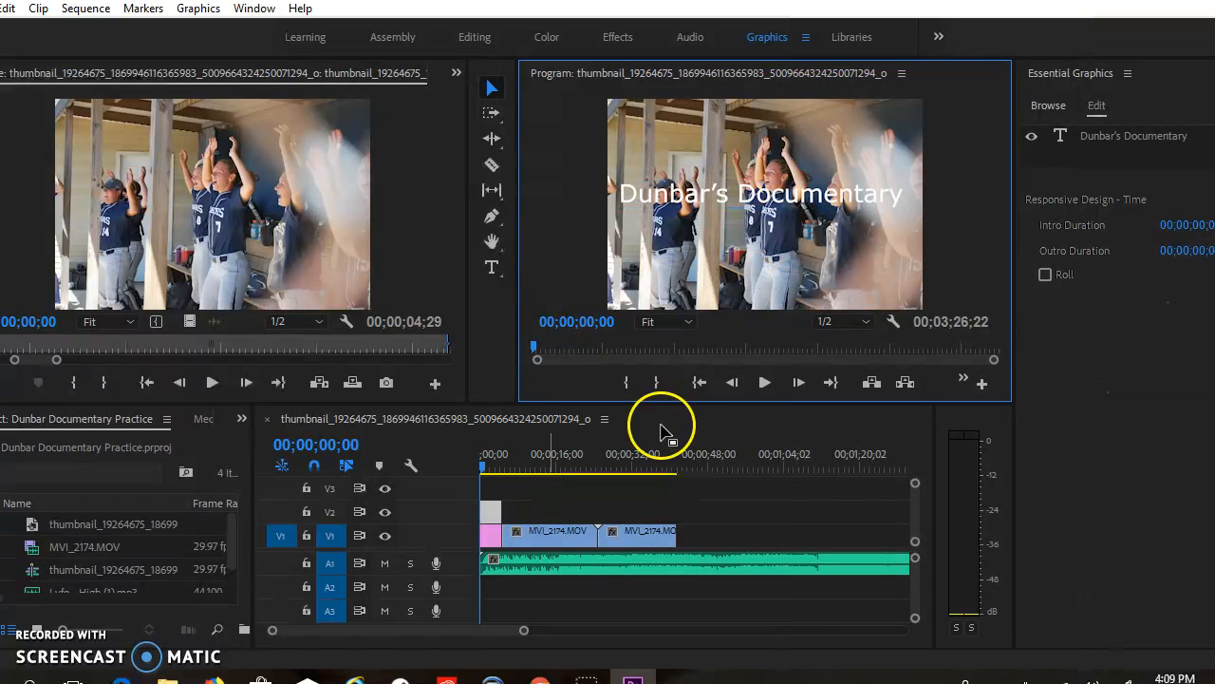
Play the sequence from the start through the title and into the first interview clip, and stop at about 00;00;14;11
left_click(765, 385)
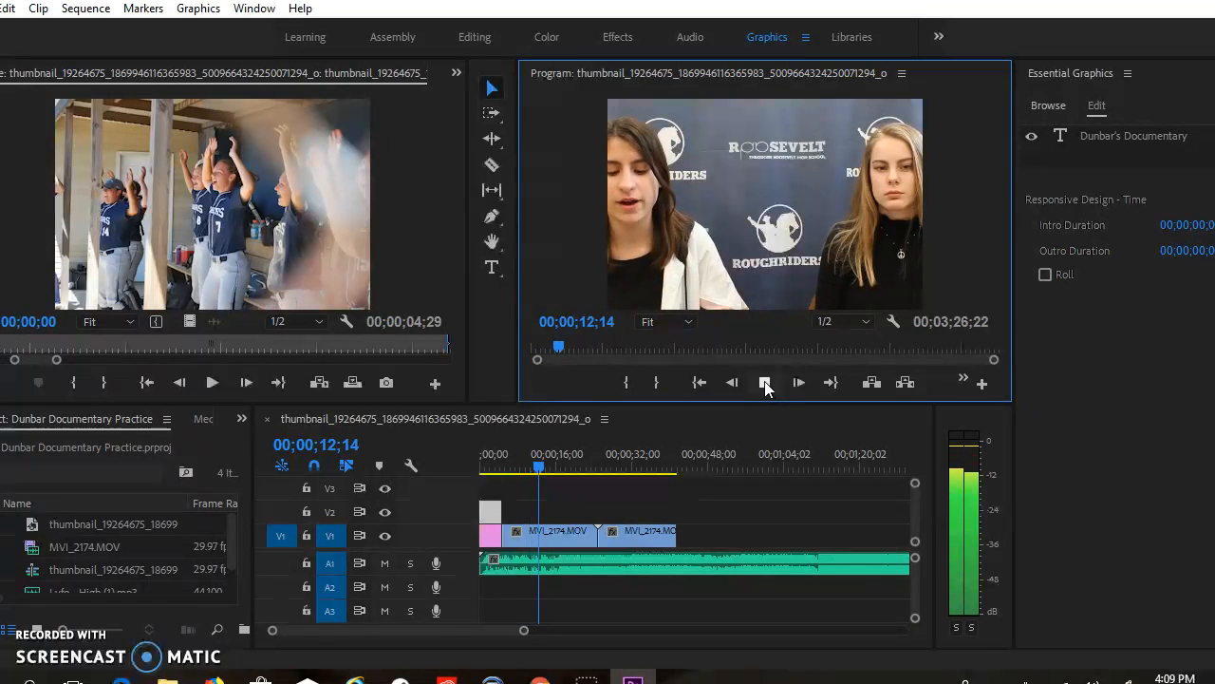
left_click(766, 388)
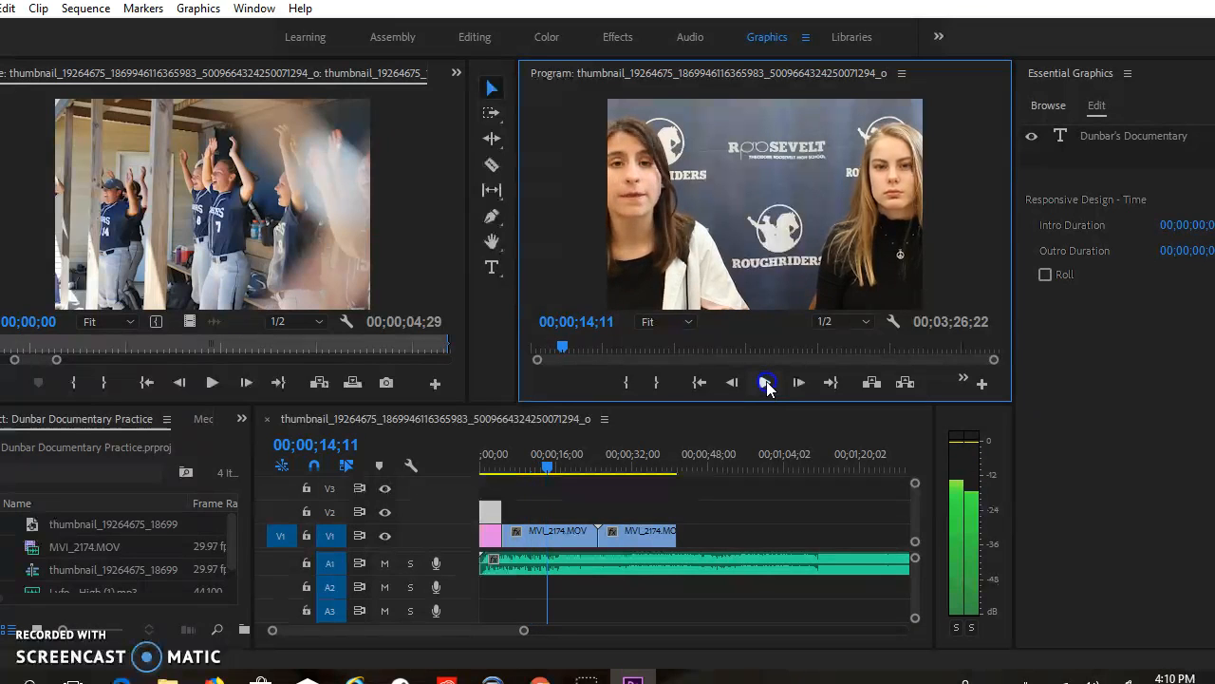